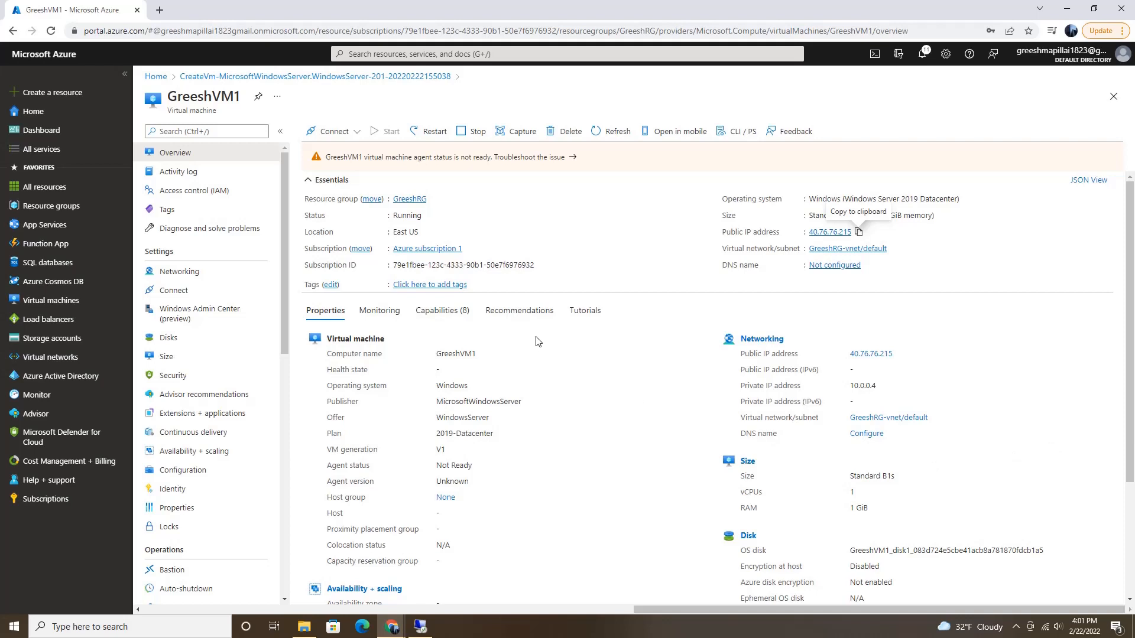
Step: In the remote server's File Explorer, browse to C:\Windows\System32 and search for 'sys'
left_click(430, 621)
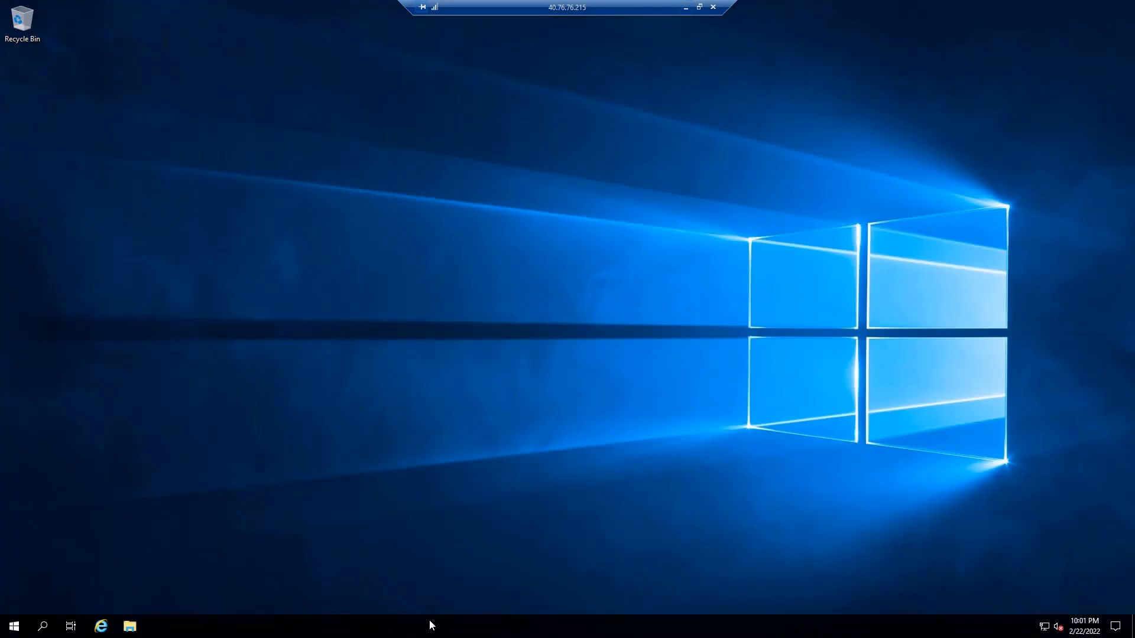
left_click(16, 628)
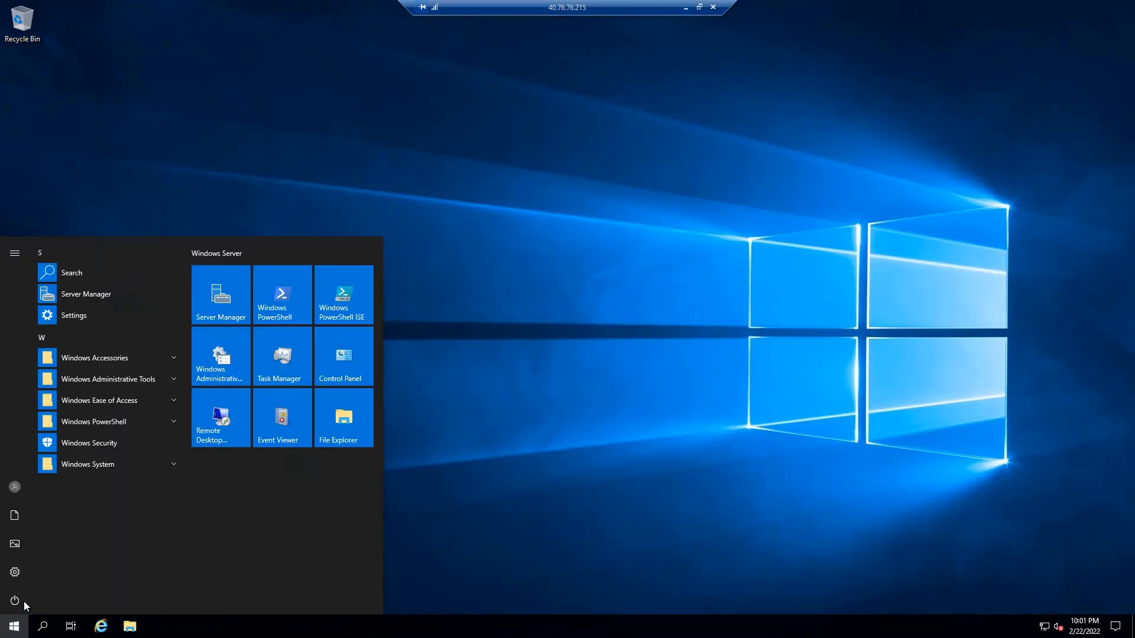
left_click(349, 419)
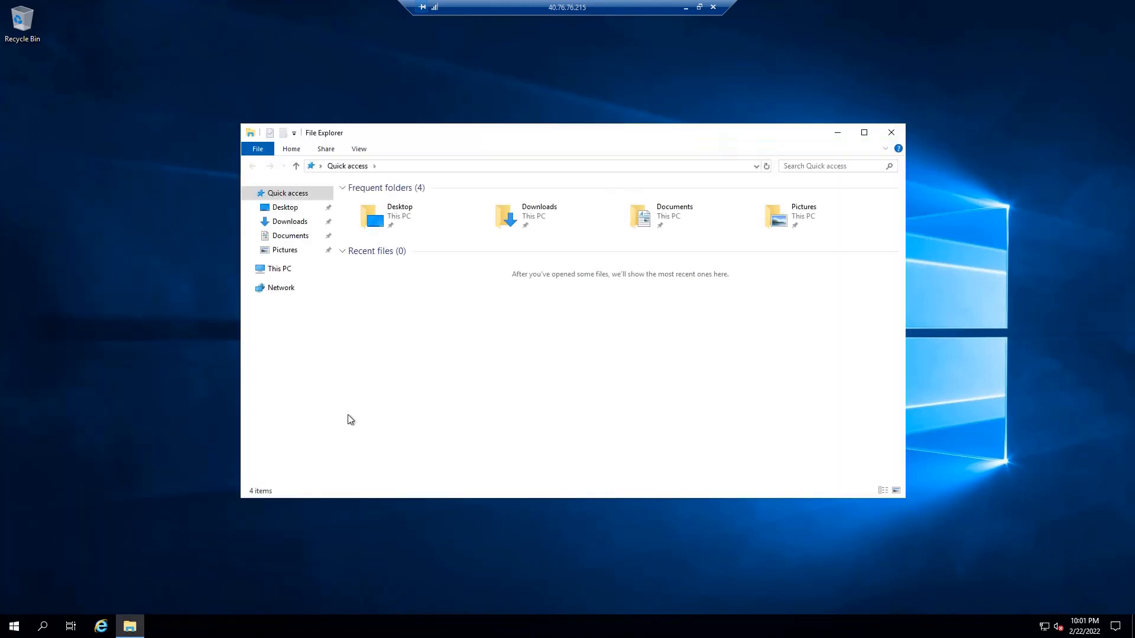
left_click(282, 270)
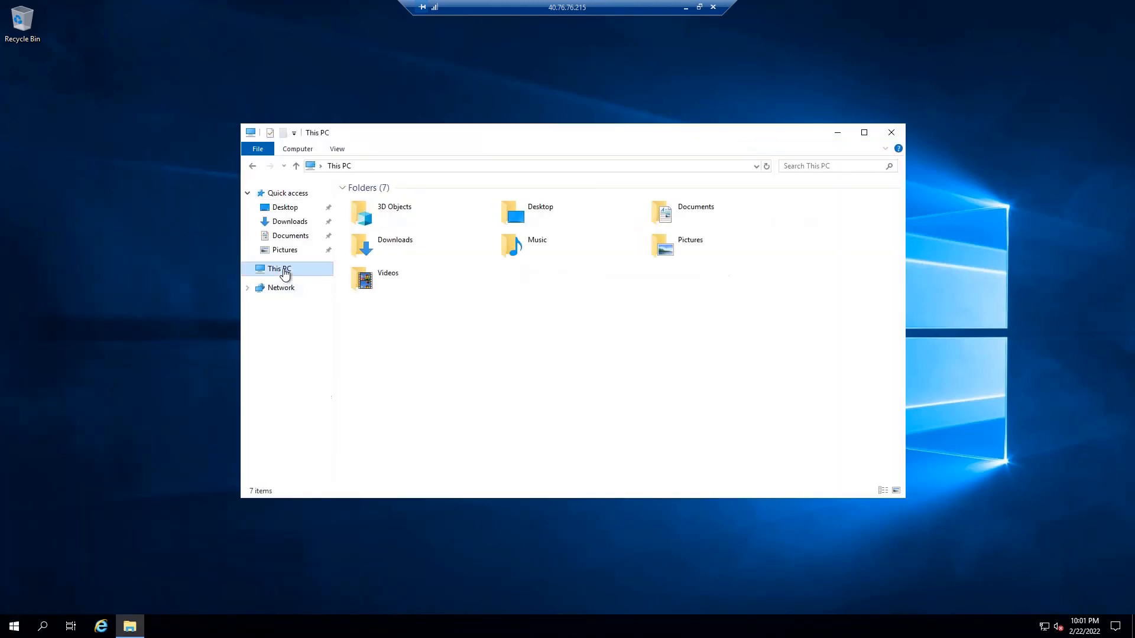
double_click(432, 320)
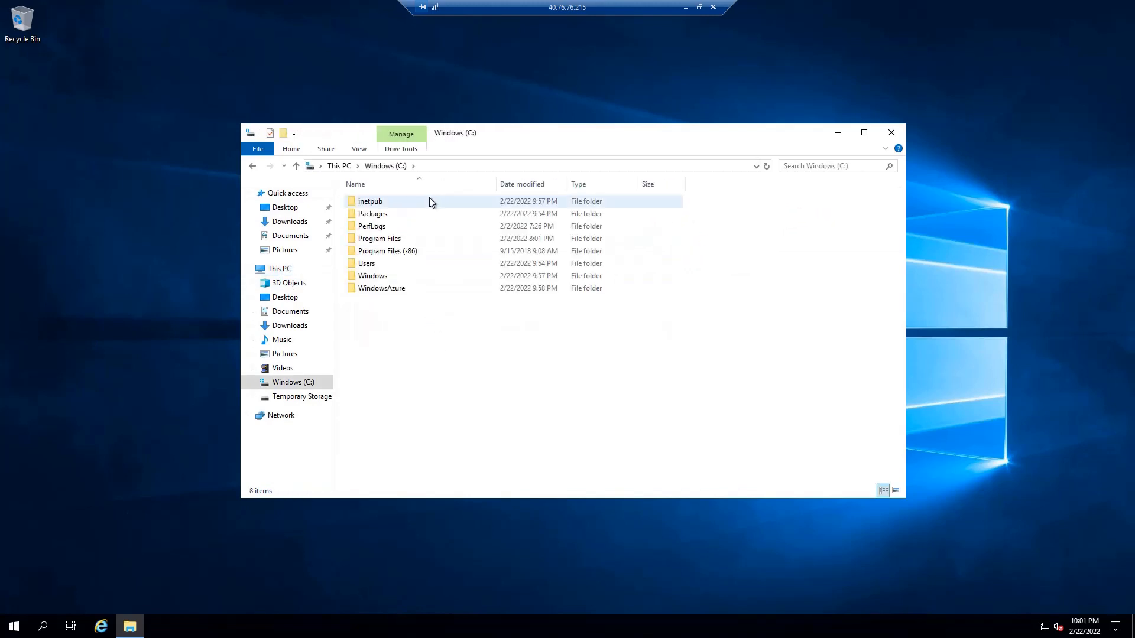
double_click(378, 275)
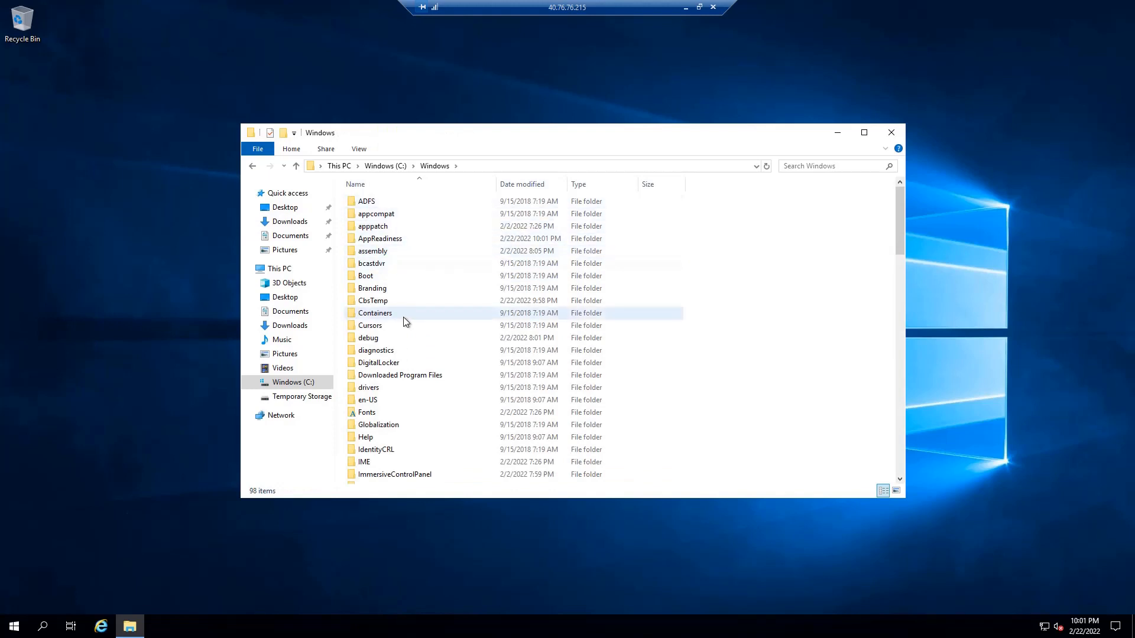
scroll(405, 321, "down", 12)
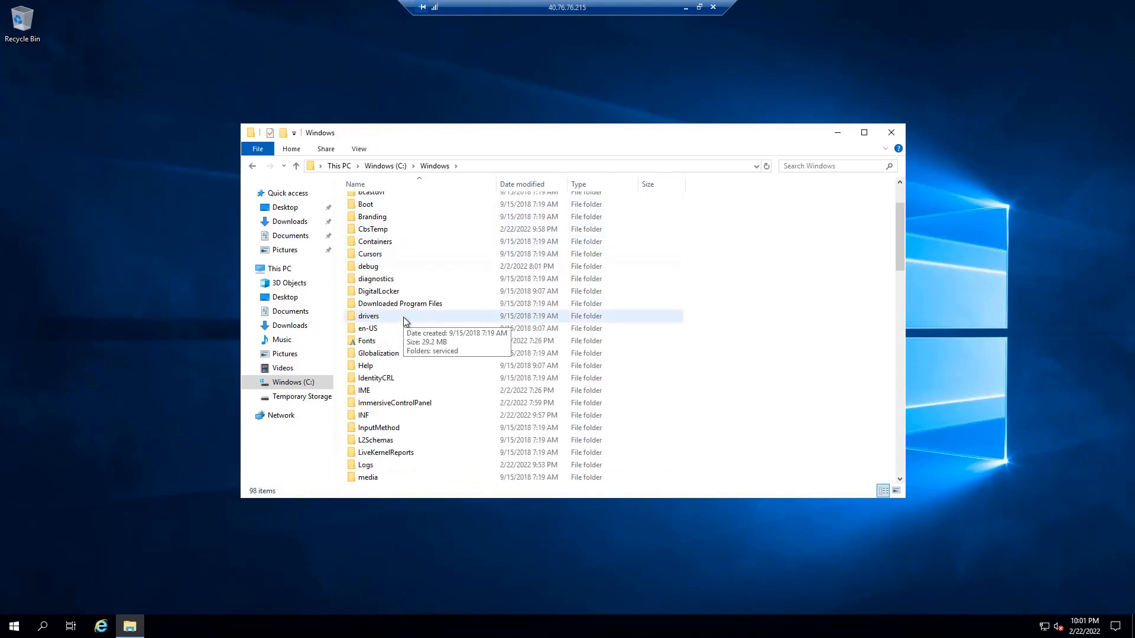
scroll(402, 325, "down", 5)
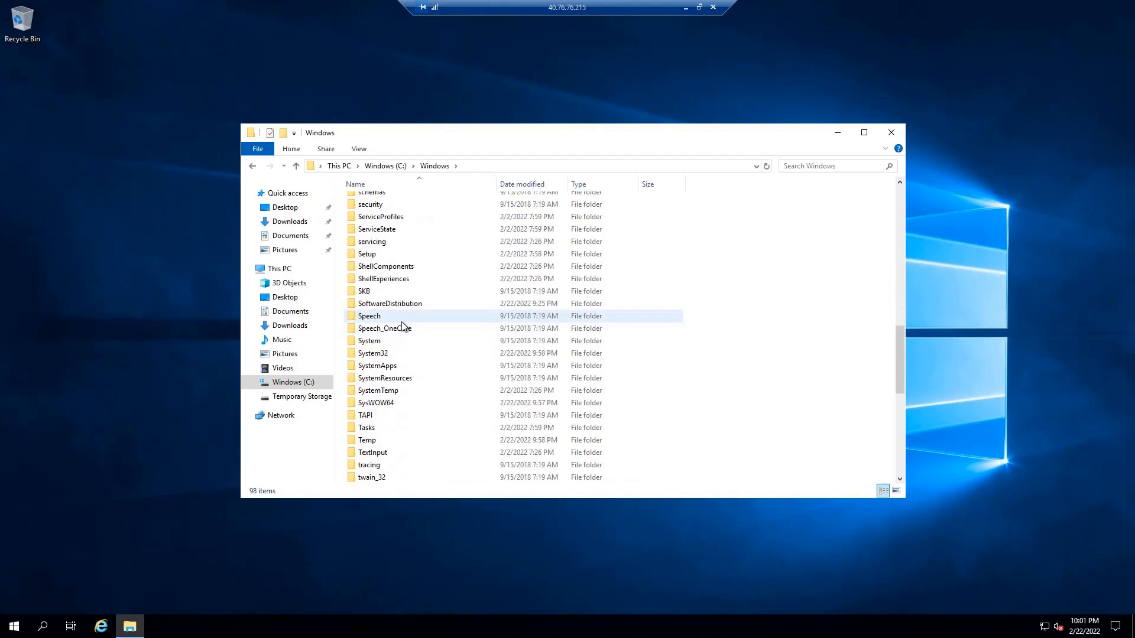
double_click(385, 353)
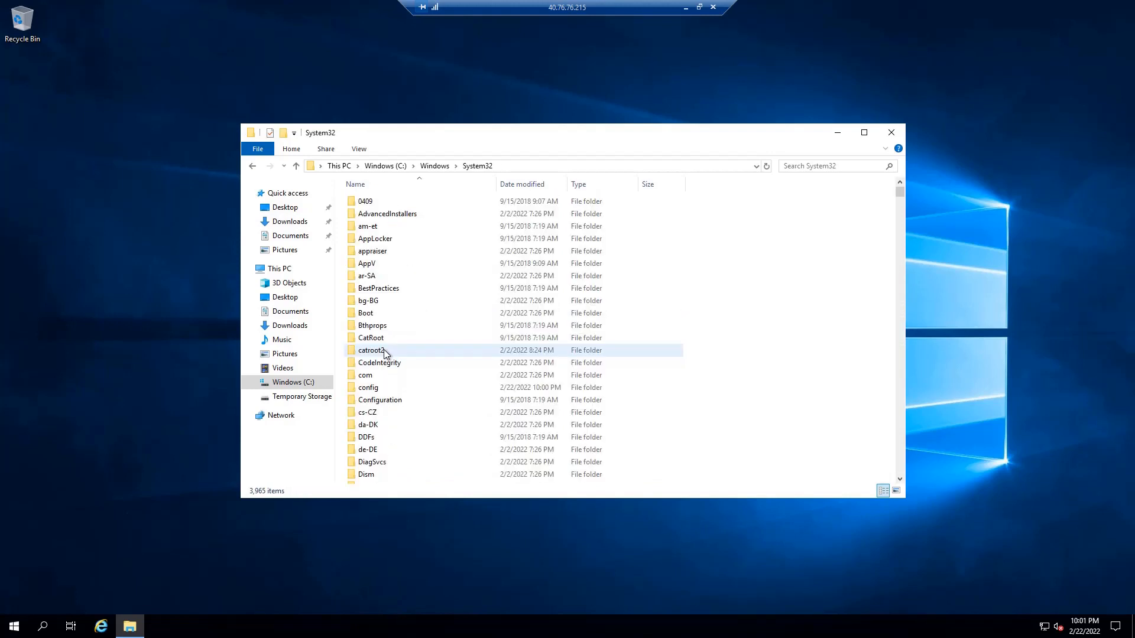
left_click(801, 166)
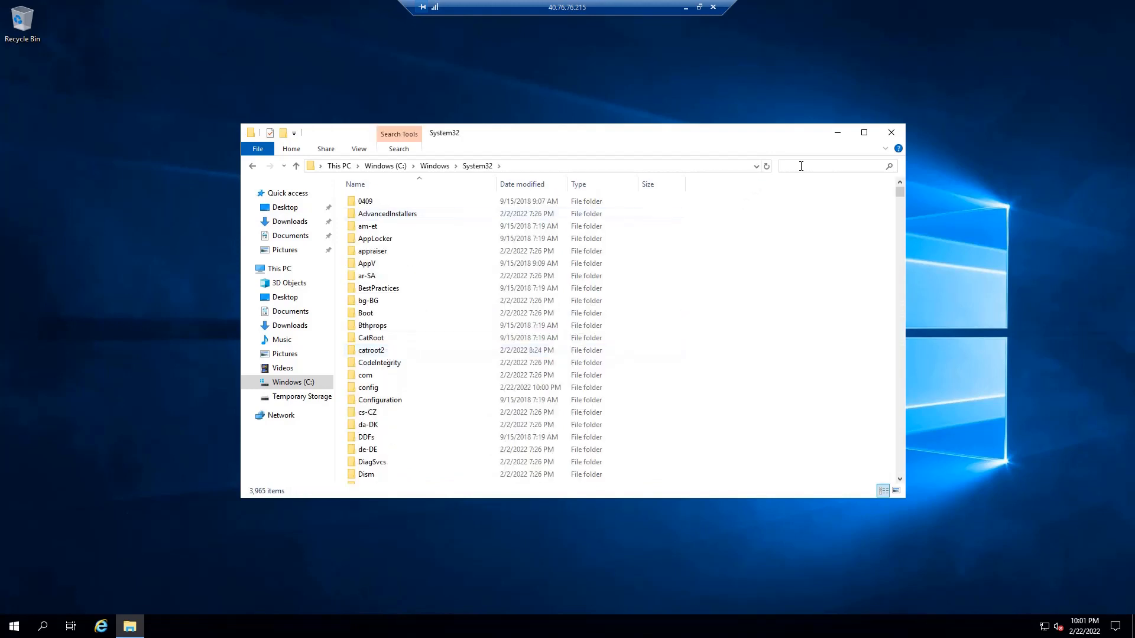
type("sys")
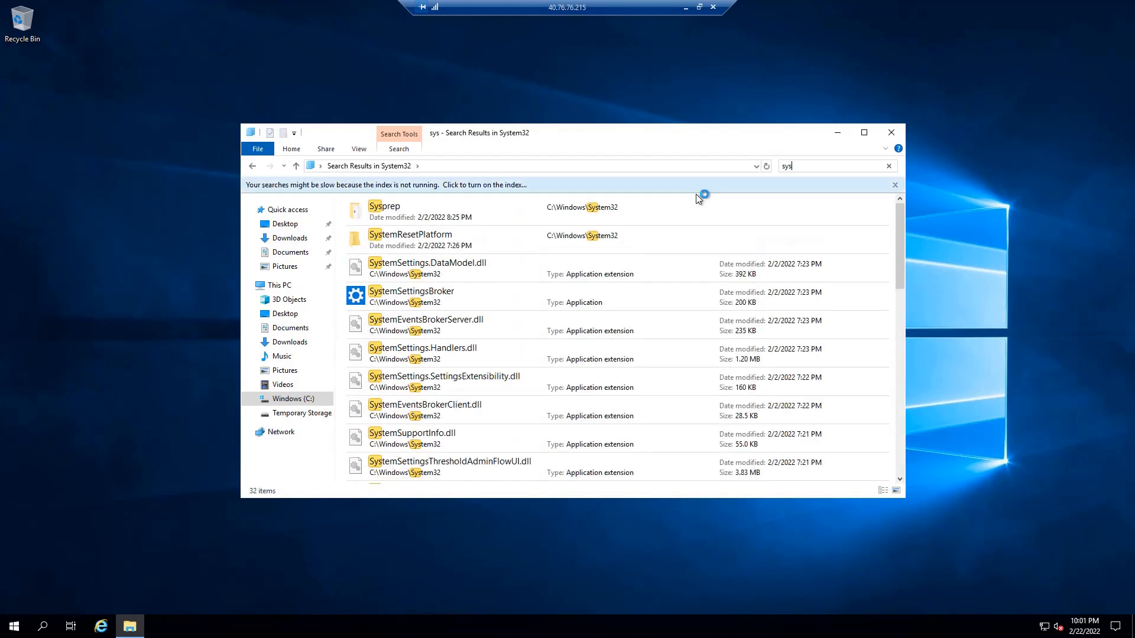
Step: Run sysprep.exe from the Sysprep folder with OOBE, Generalize ticked and Shutdown afterwards
double_click(487, 214)
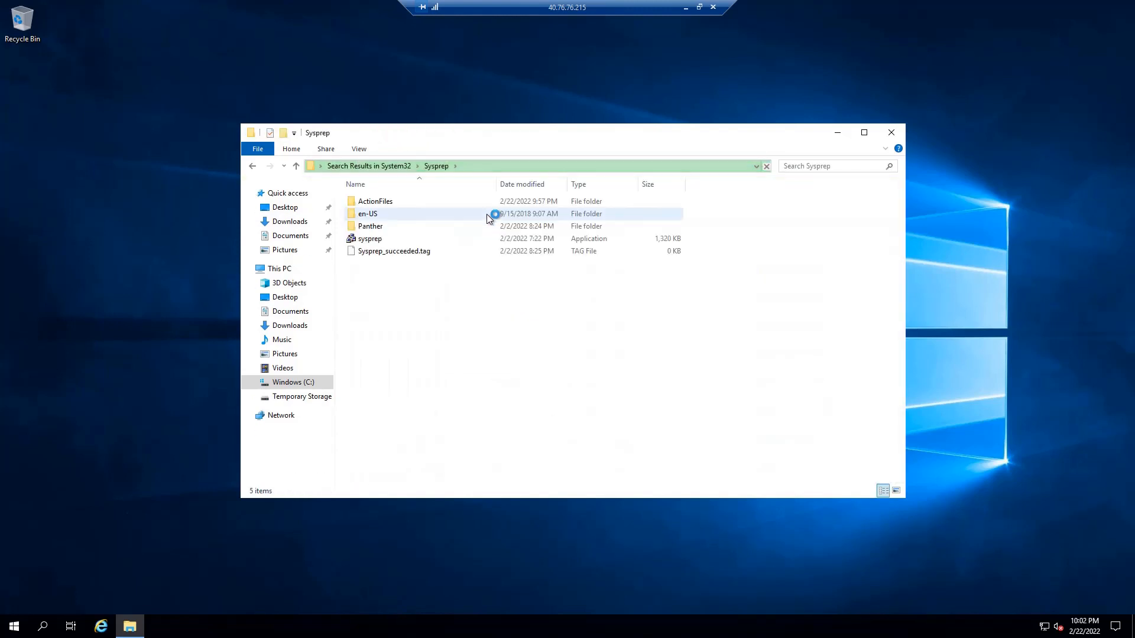
double_click(382, 239)
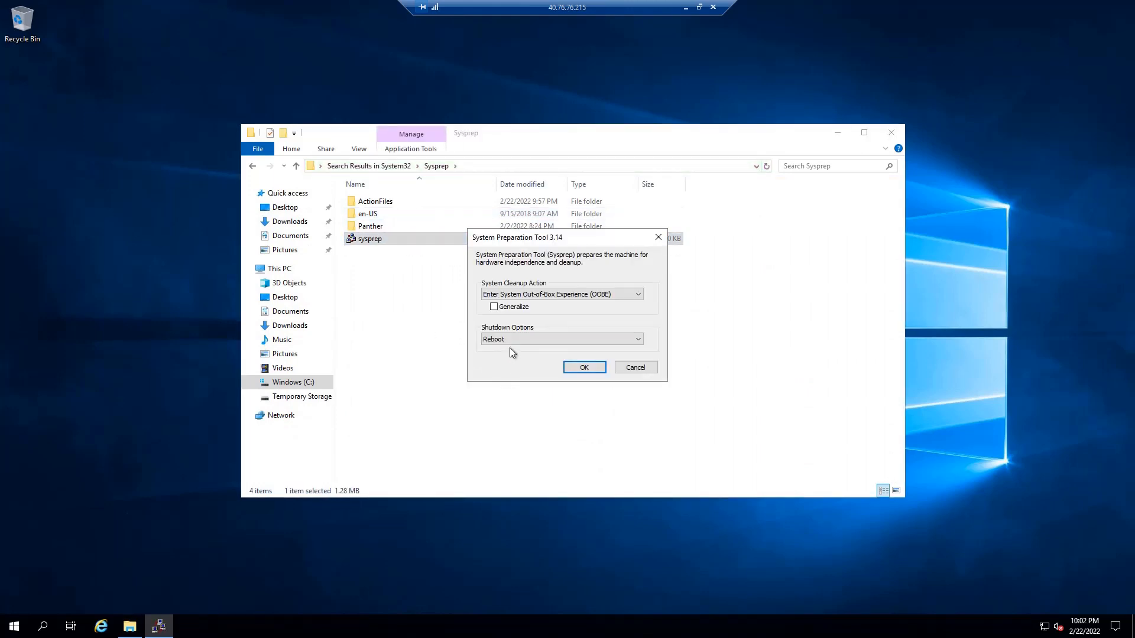
left_click(494, 307)
left_click(584, 343)
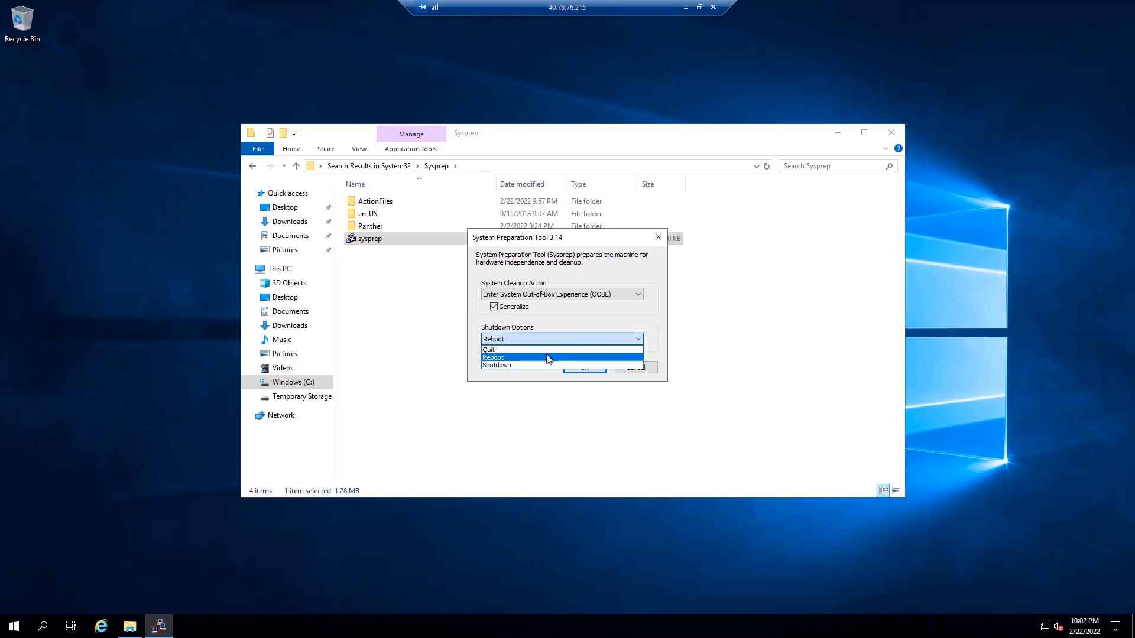
left_click(498, 365)
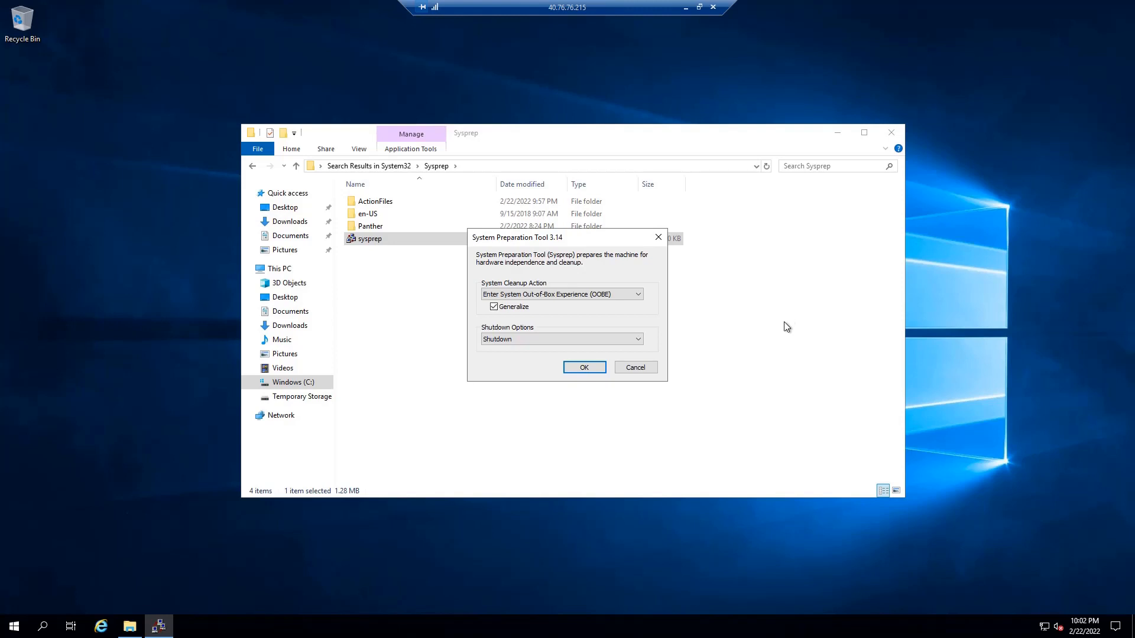
left_click(583, 368)
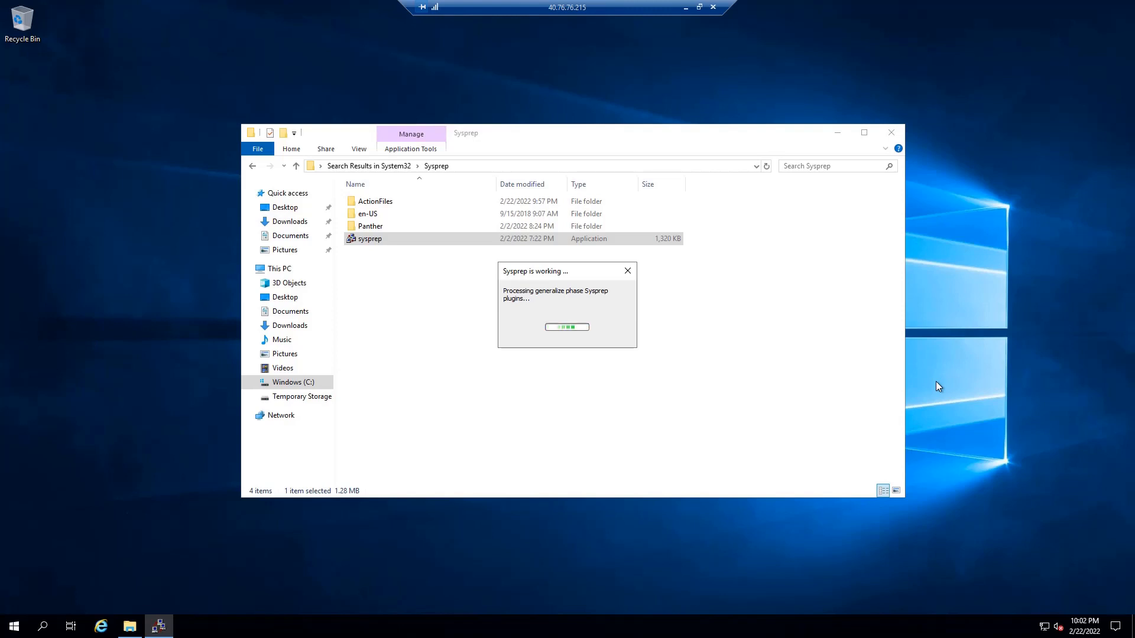
Step: Restore the RDP window down and dismiss the message once the session ends
left_click(700, 8)
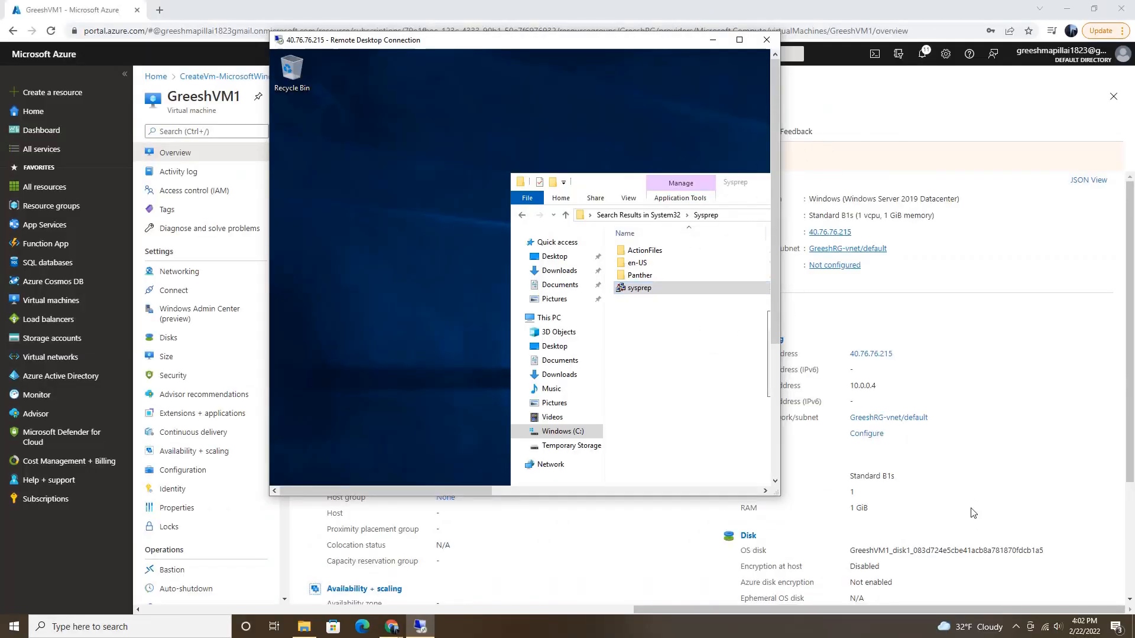
left_click(1016, 626)
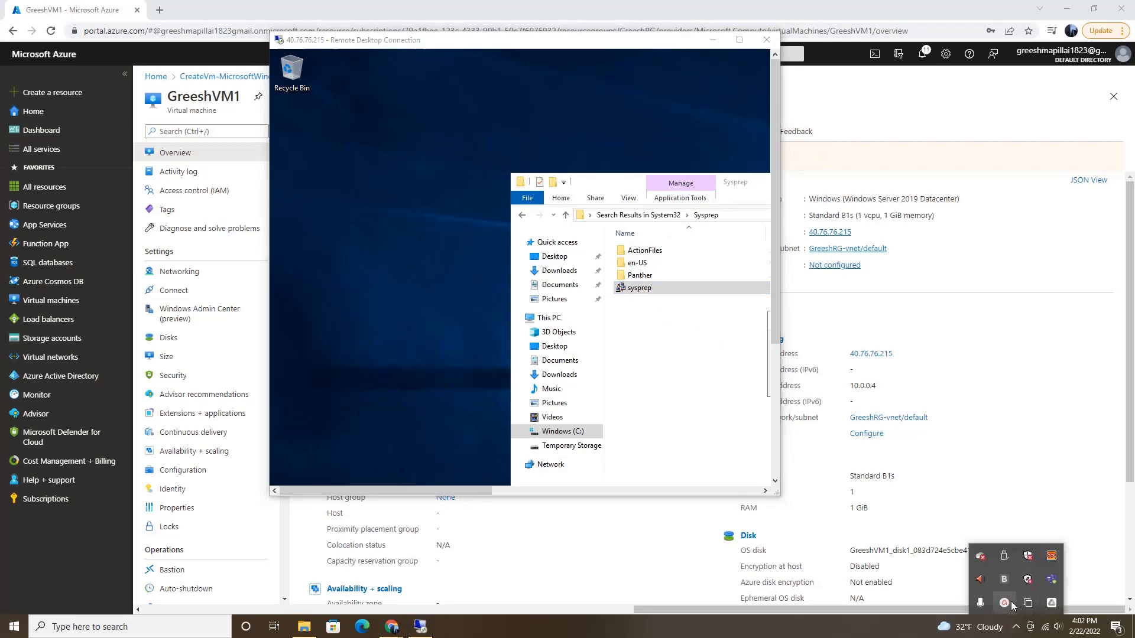
left_click(1004, 603)
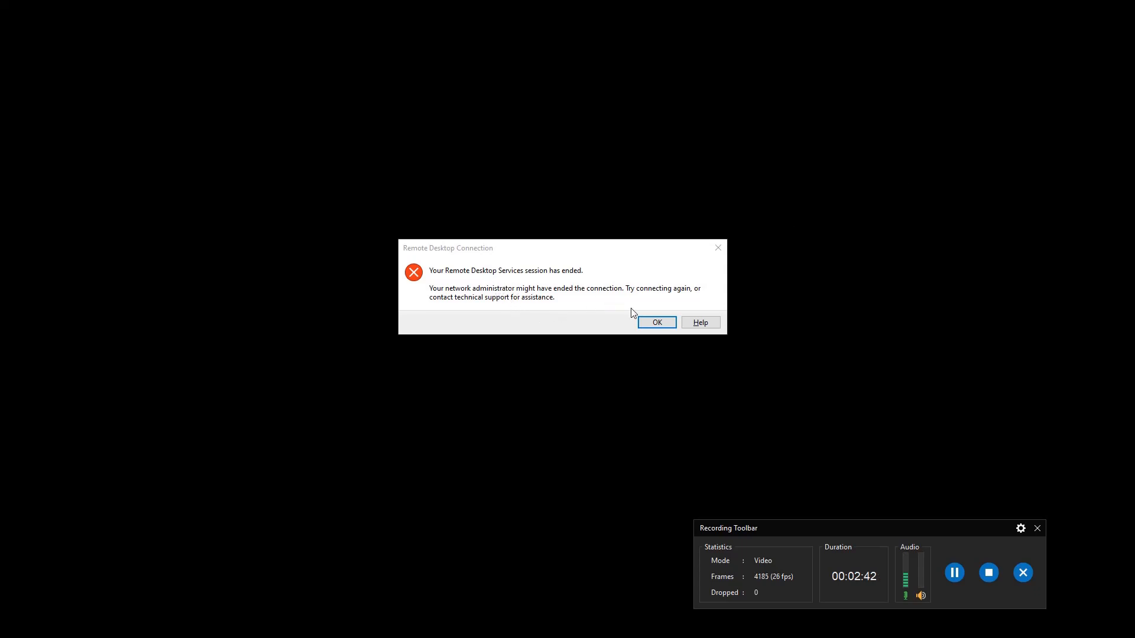
left_click(661, 326)
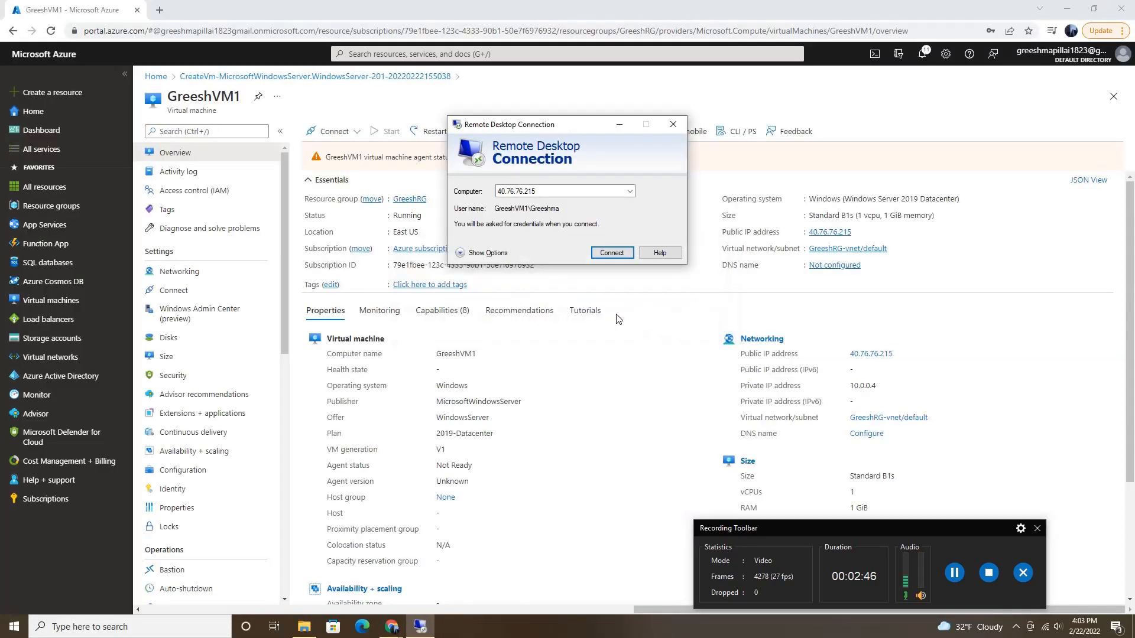
Step: Minimize the Remote Desktop dialog and open Capture for the stopped GreeshVM1
left_click(618, 127)
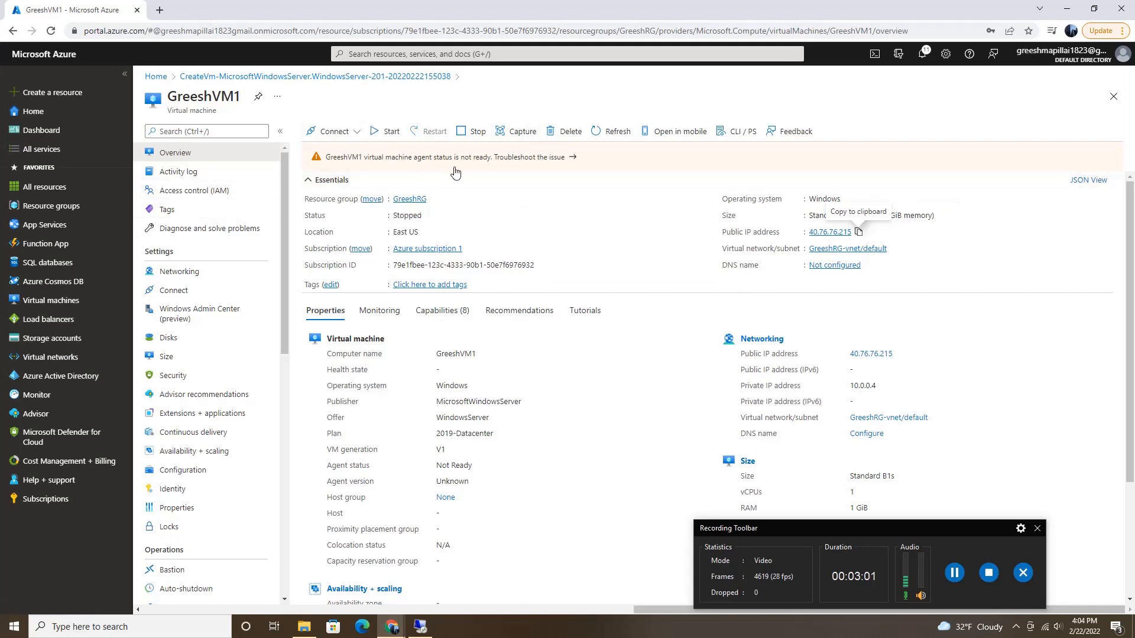
left_click(523, 135)
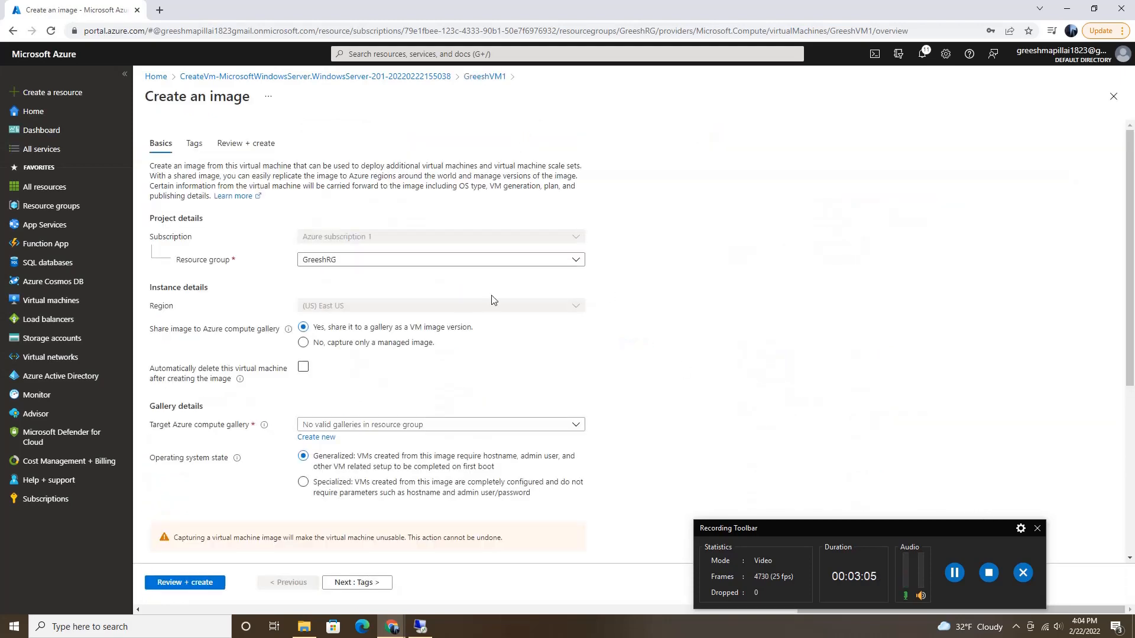
Step: Capture a managed image only, auto-delete the VM, enable zone resiliency, and start renaming it FirstImage-Windows
left_click(304, 344)
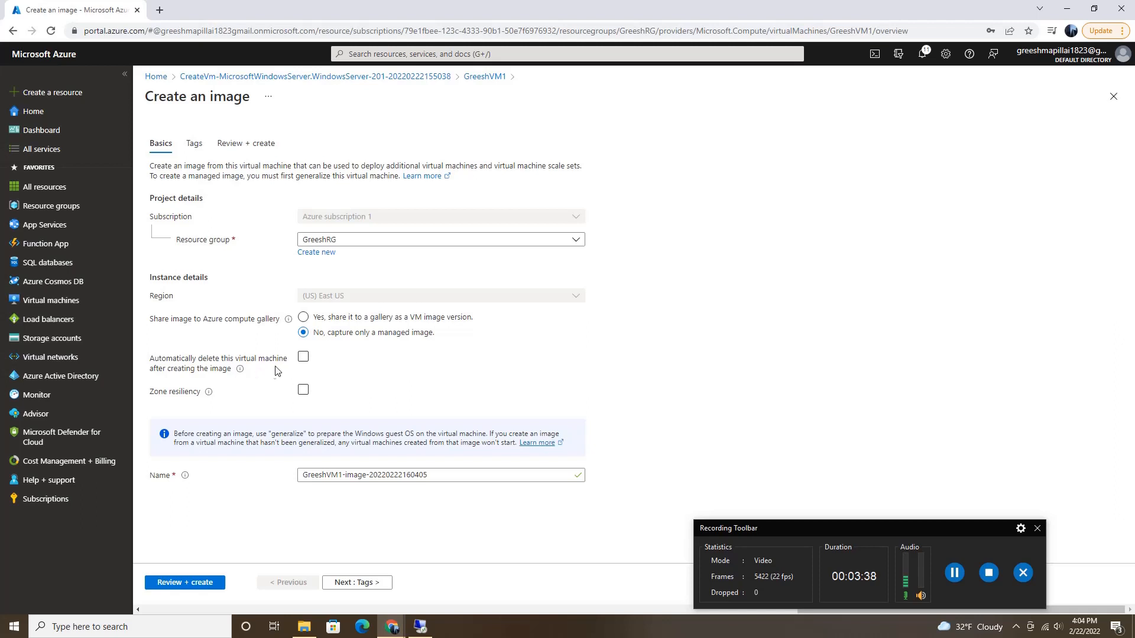
left_click(304, 358)
left_click(304, 394)
left_click(357, 479)
triple_click(358, 479)
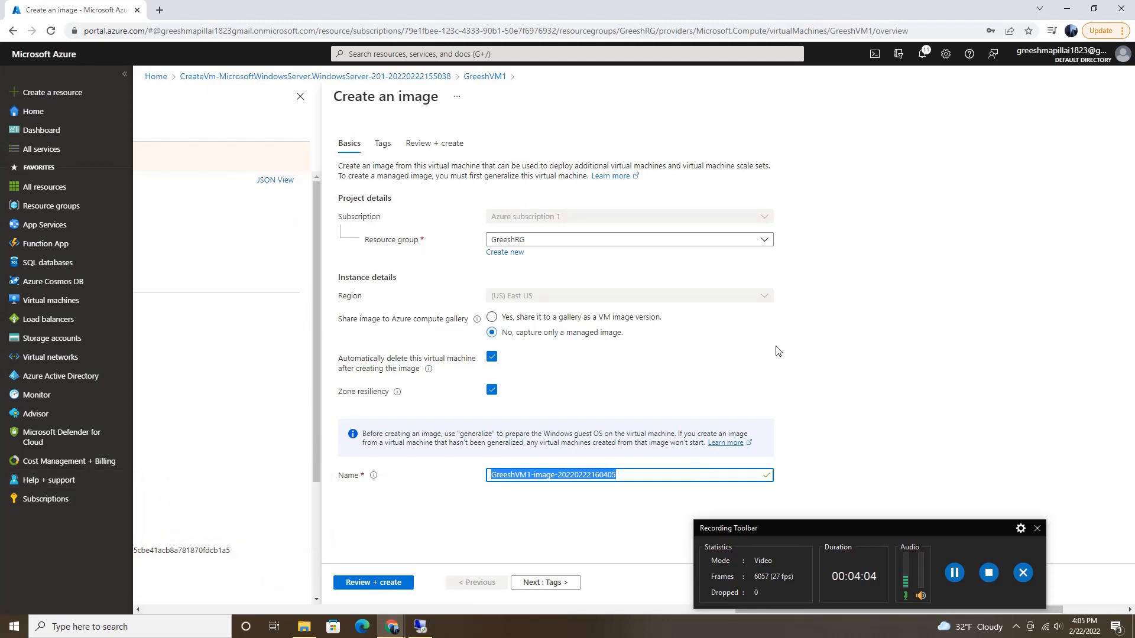
type("First")
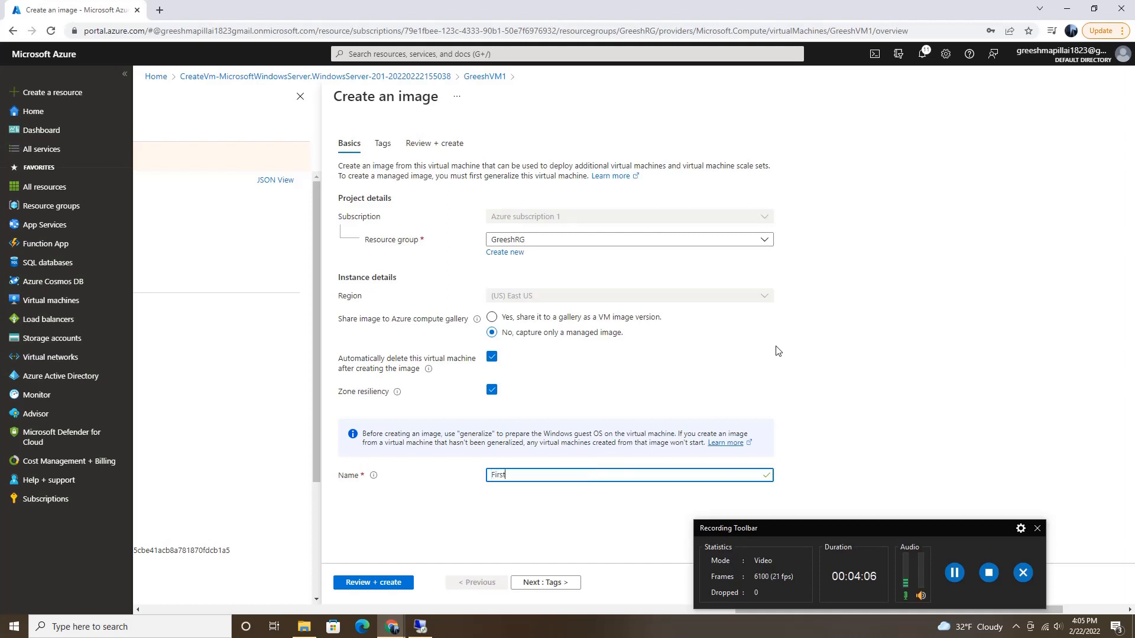
type("I")
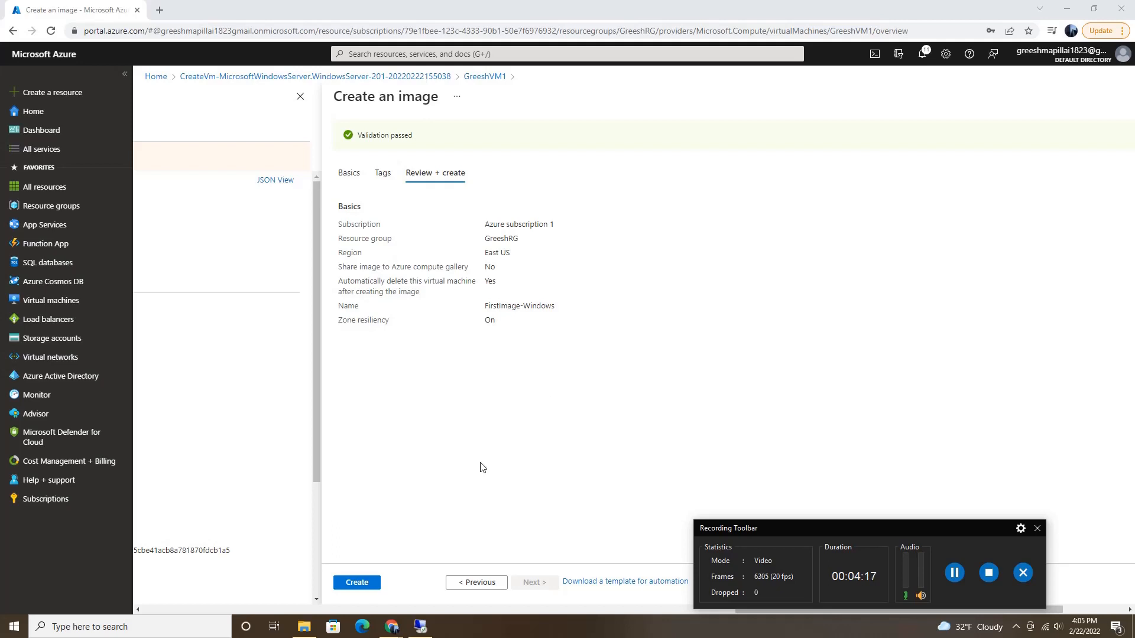
Step: Create the FirstImage-Windows managed image from the review page
left_click(358, 583)
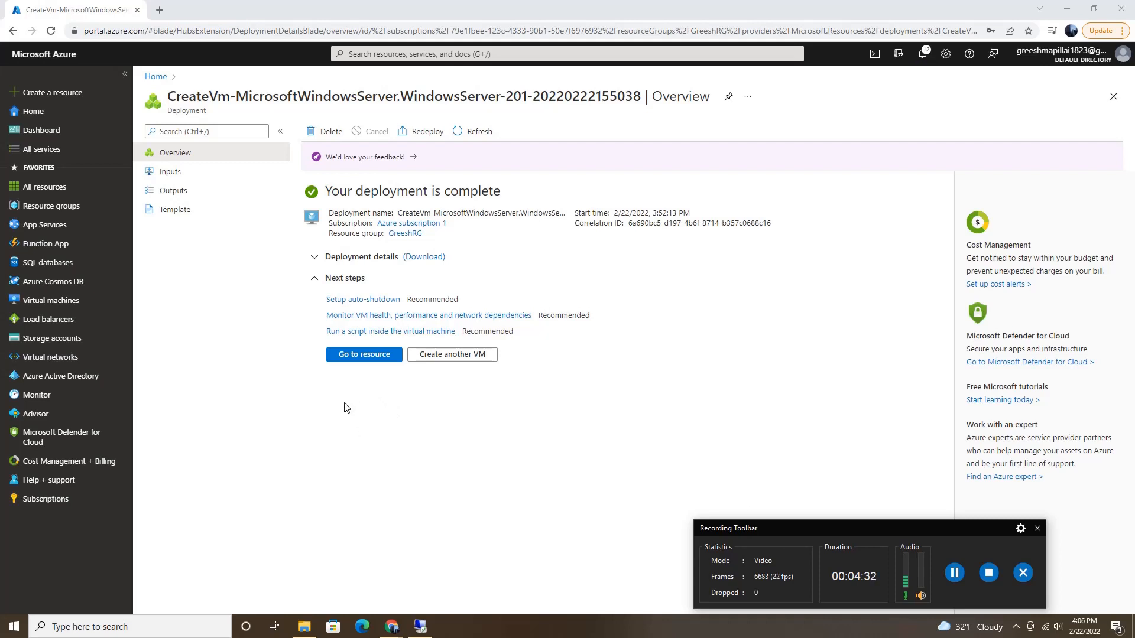
Step: Go from the completed deployment to the FirstImage-Windows image resource
left_click(352, 357)
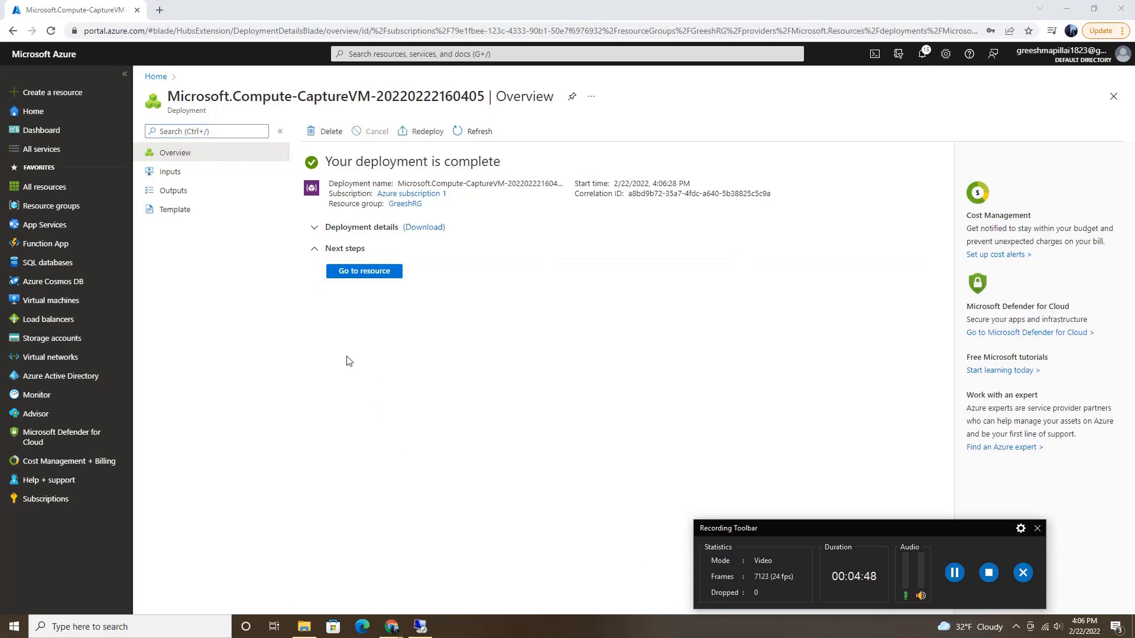
left_click(372, 273)
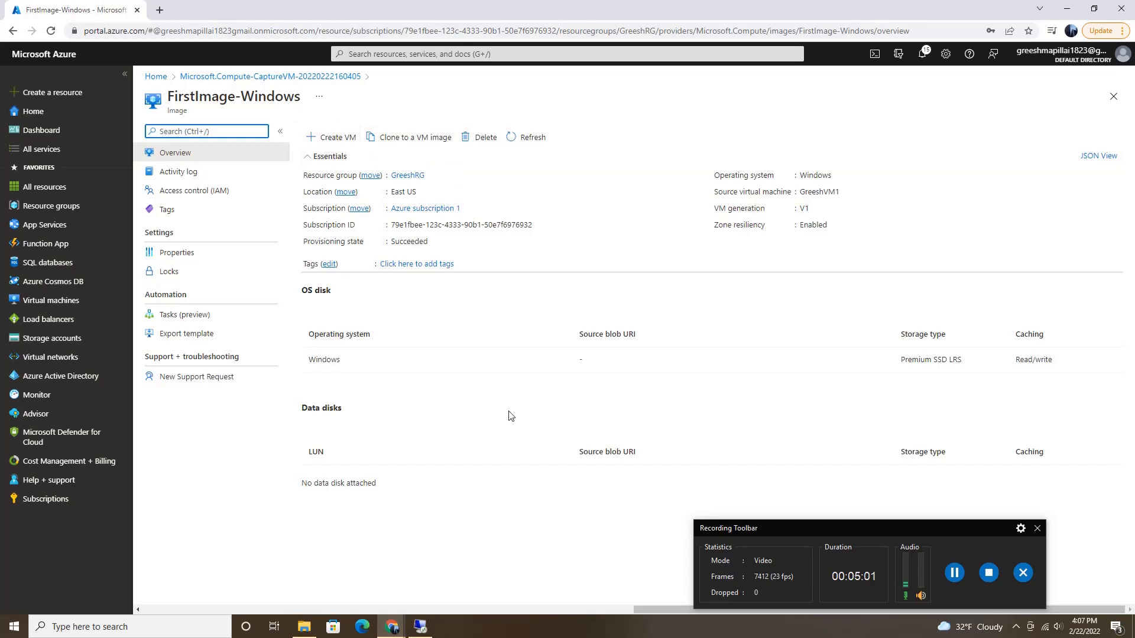
Step: Launch + Create VM from the FirstImage-Windows image overview
left_click(334, 138)
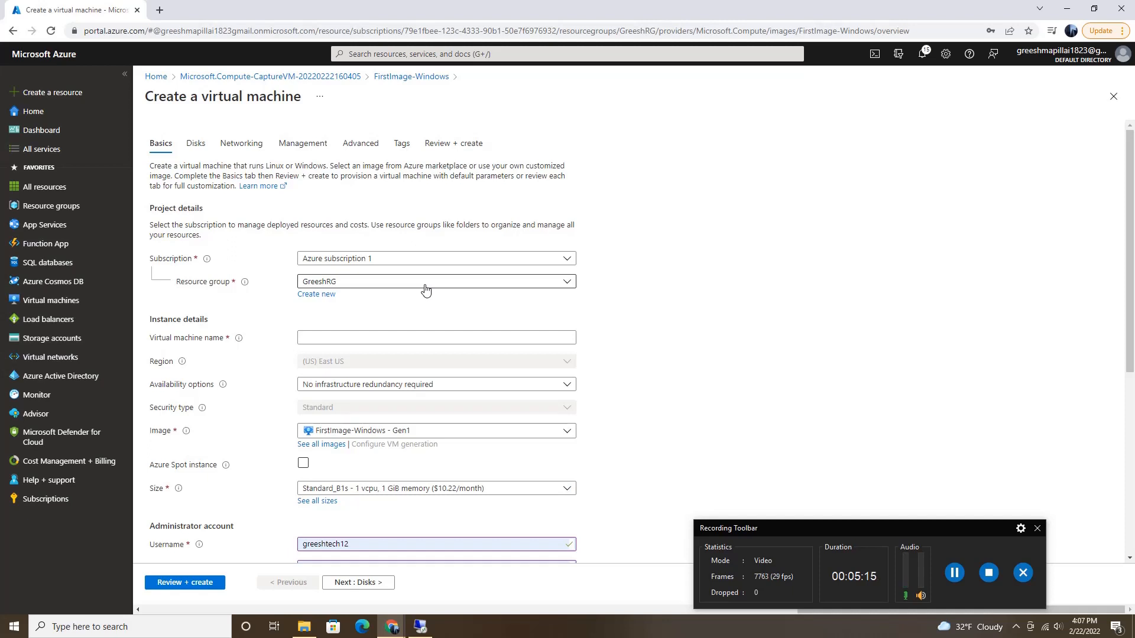
Step: Name the VM GreeshVM2 and pick FirstImage-Windows under My Images
scroll(425, 288, "down", 2)
left_click(568, 220)
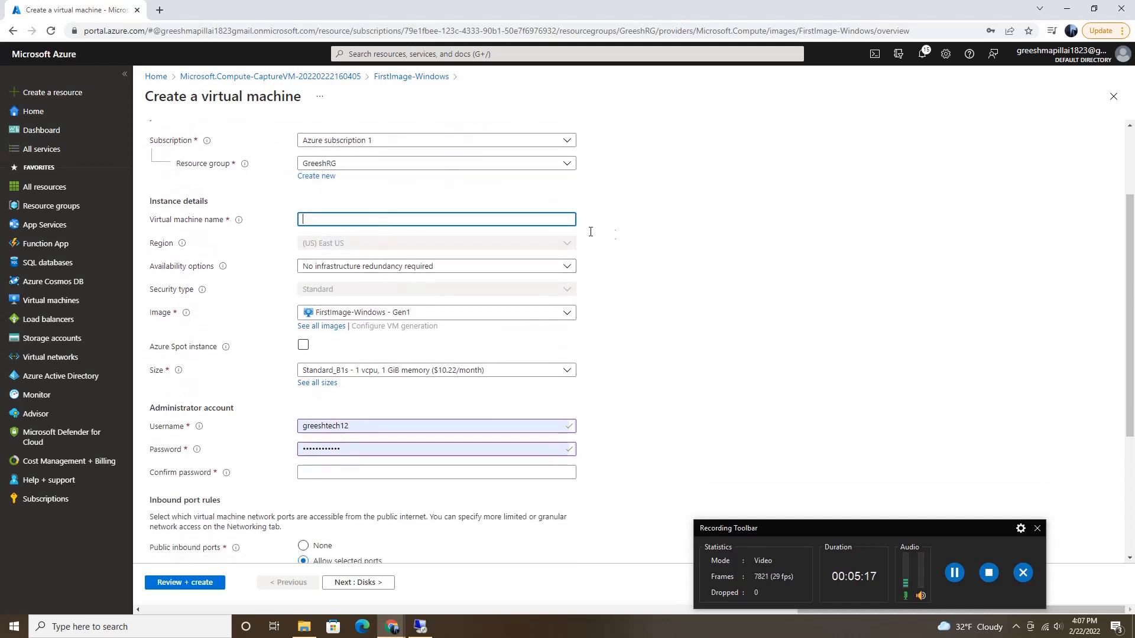
type("GreeshVM-")
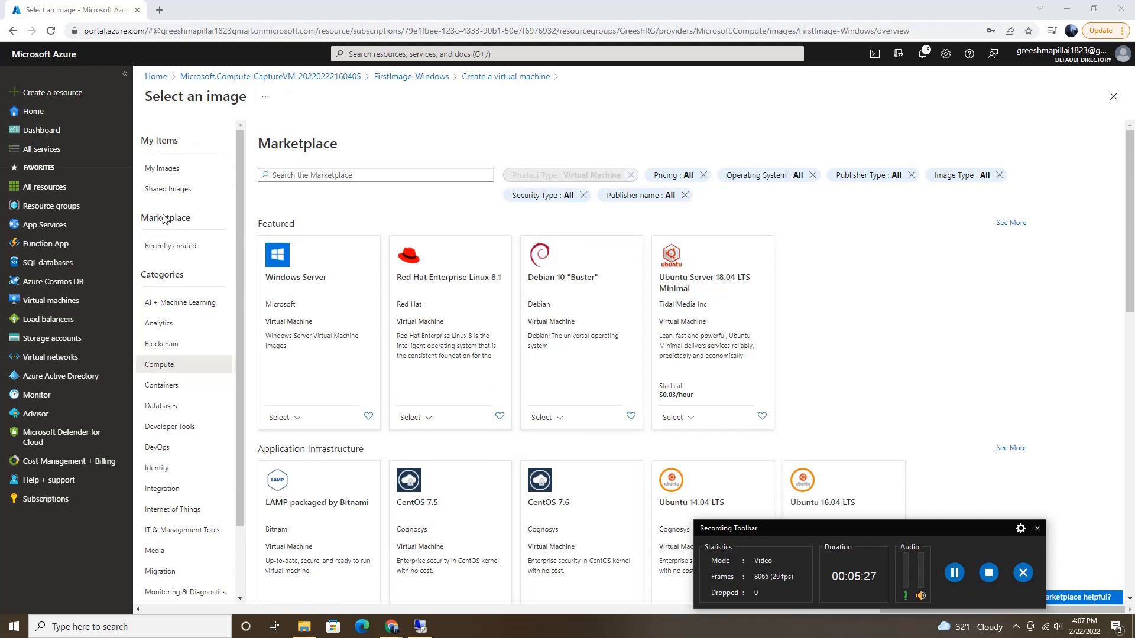
left_click(160, 173)
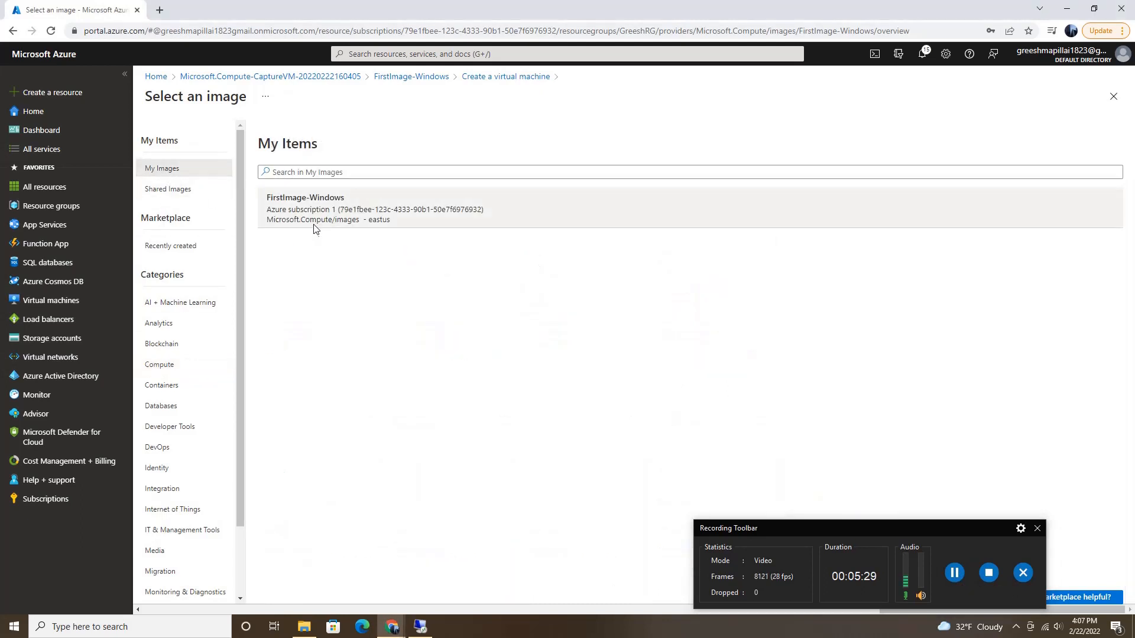
left_click(293, 201)
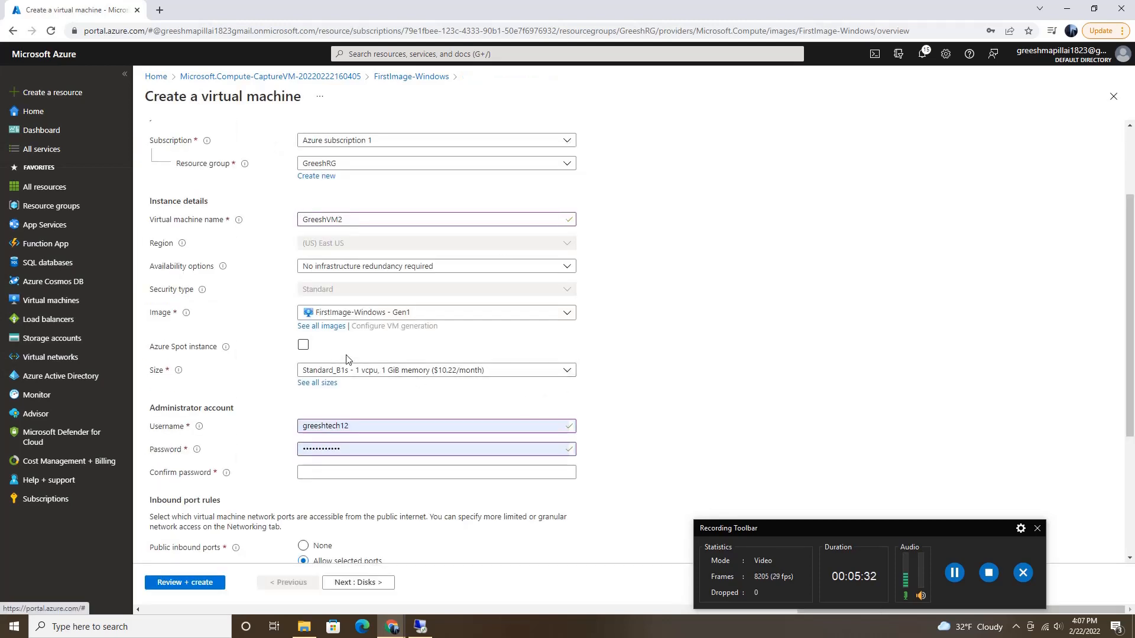
scroll(346, 360, "down", 2)
Step: Enter the administrator username, then type the password and its confirmation
left_click(182, 312)
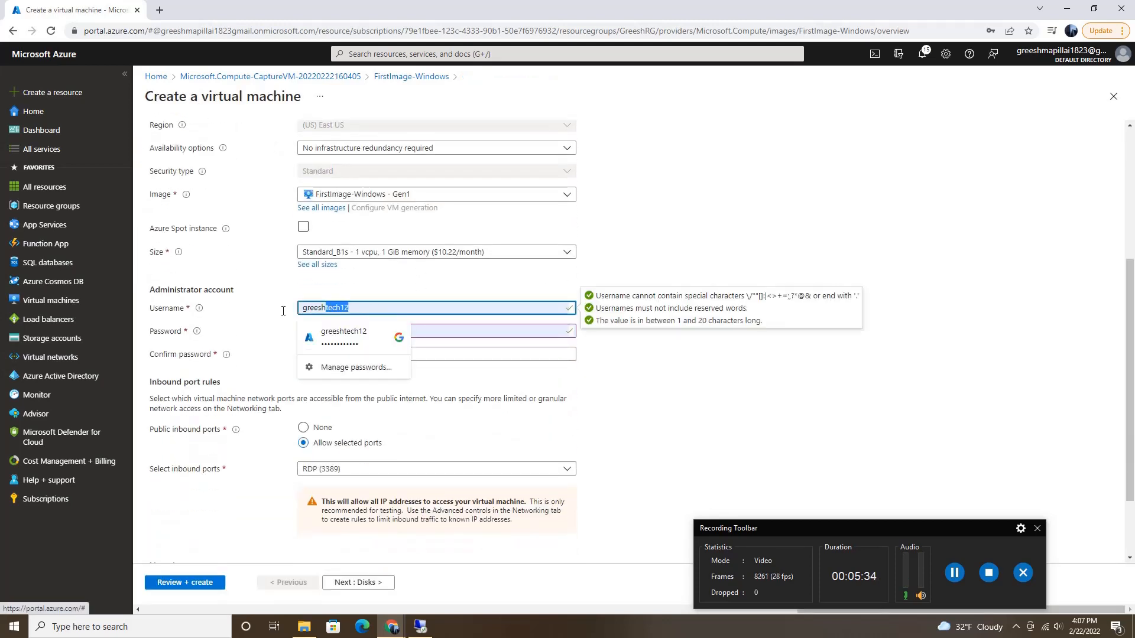
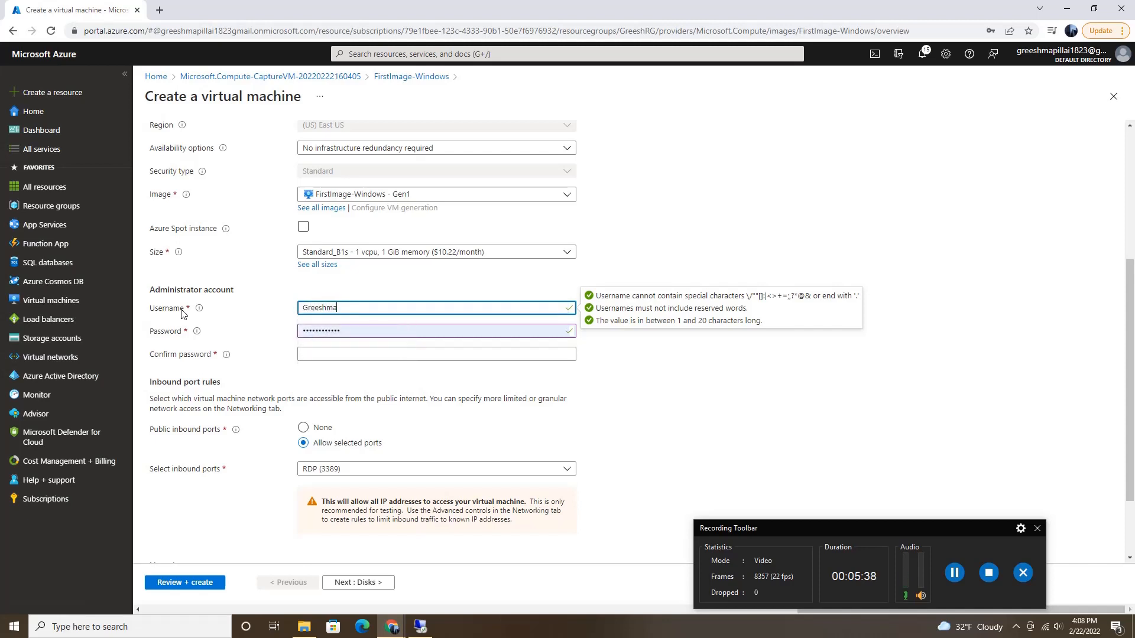
key("Tab")
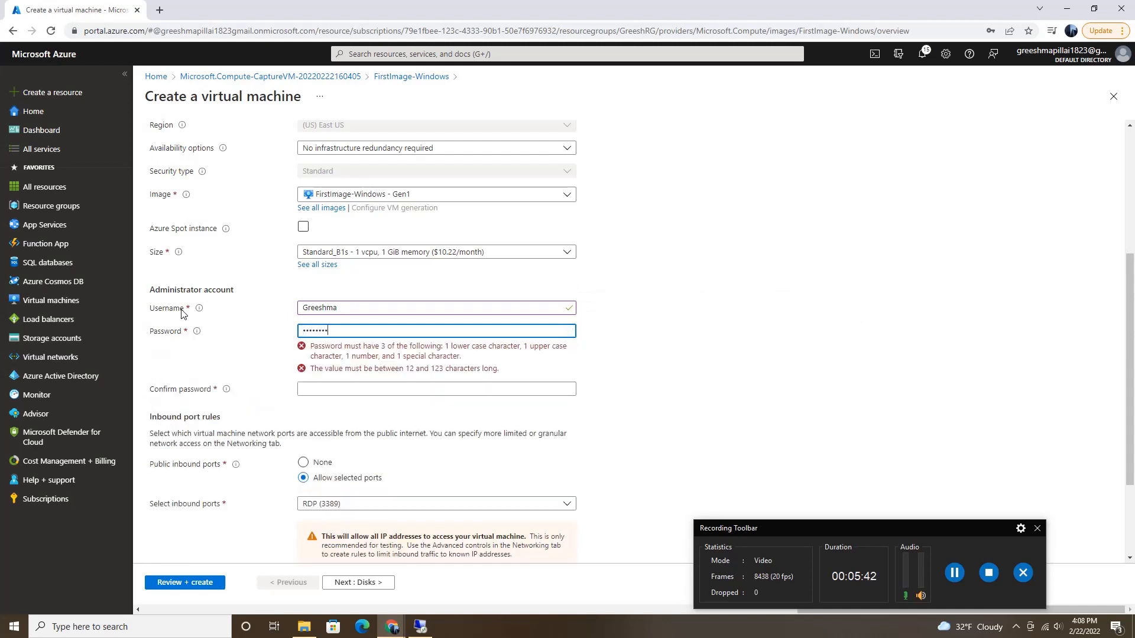
key("Tab")
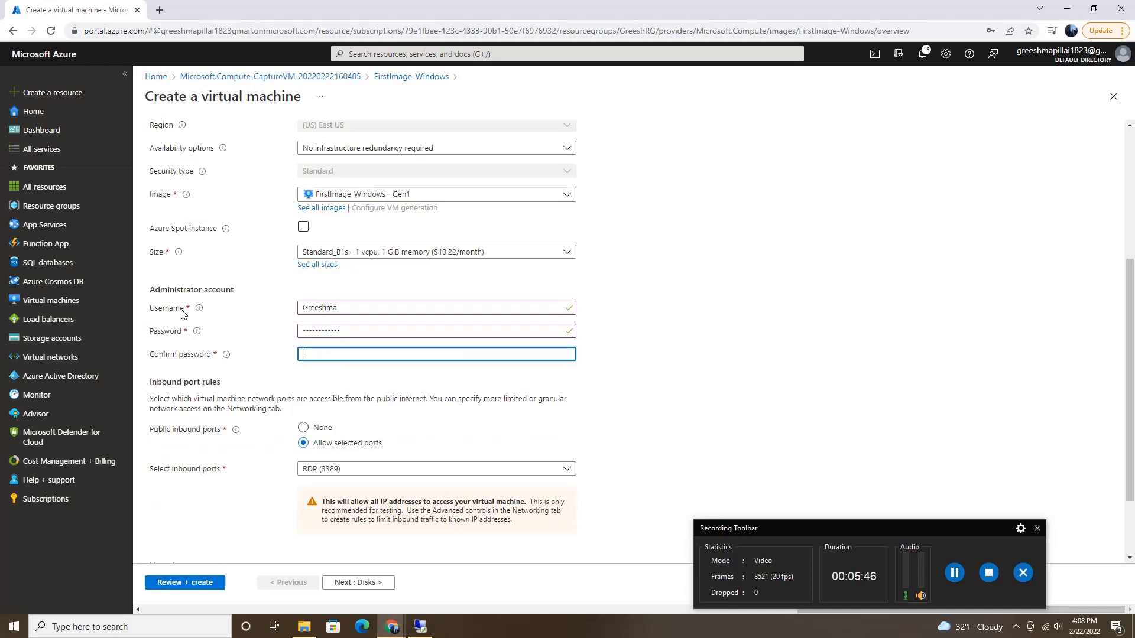
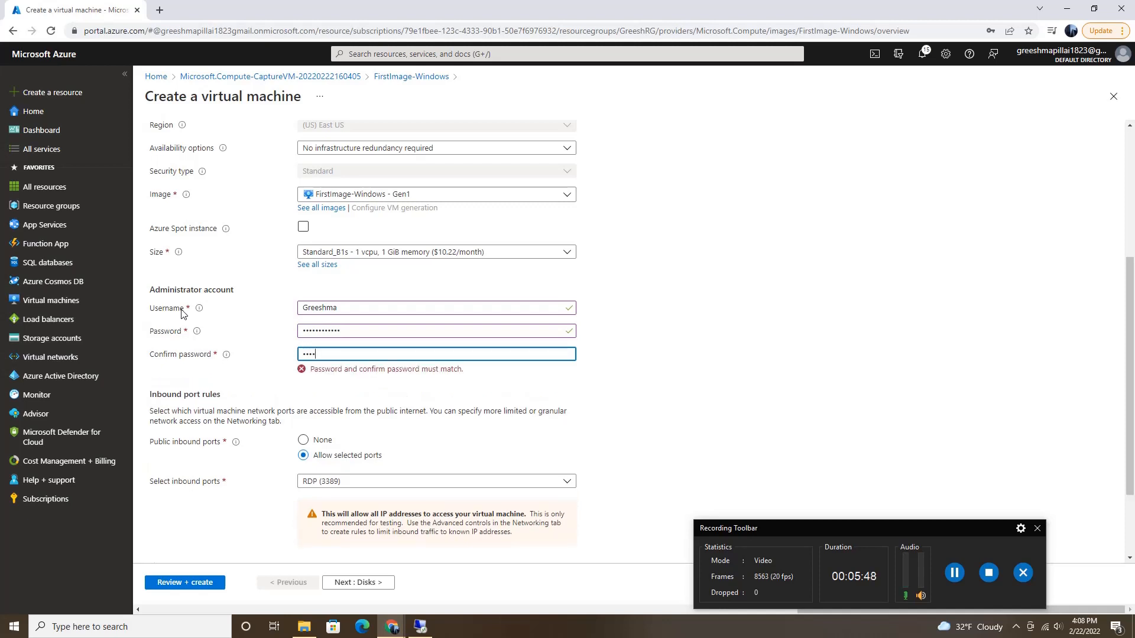
scroll(372, 425, "down", 2)
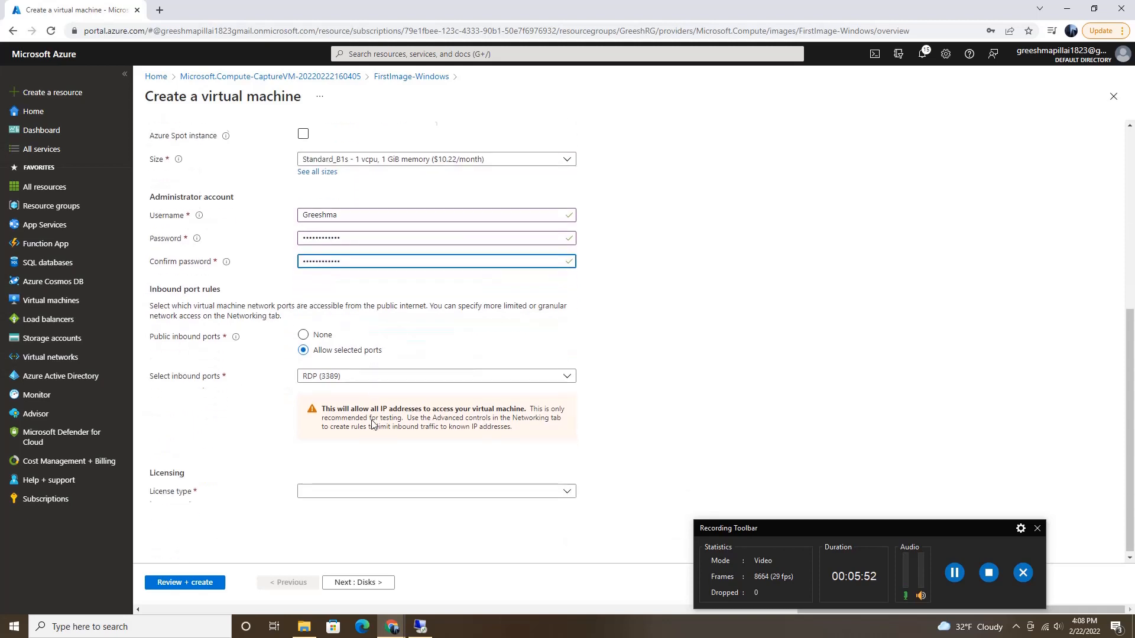
Step: Allow HTTP (80) inbound, apply a Windows Server licence with Hybrid Benefit, and submit for review
left_click(365, 378)
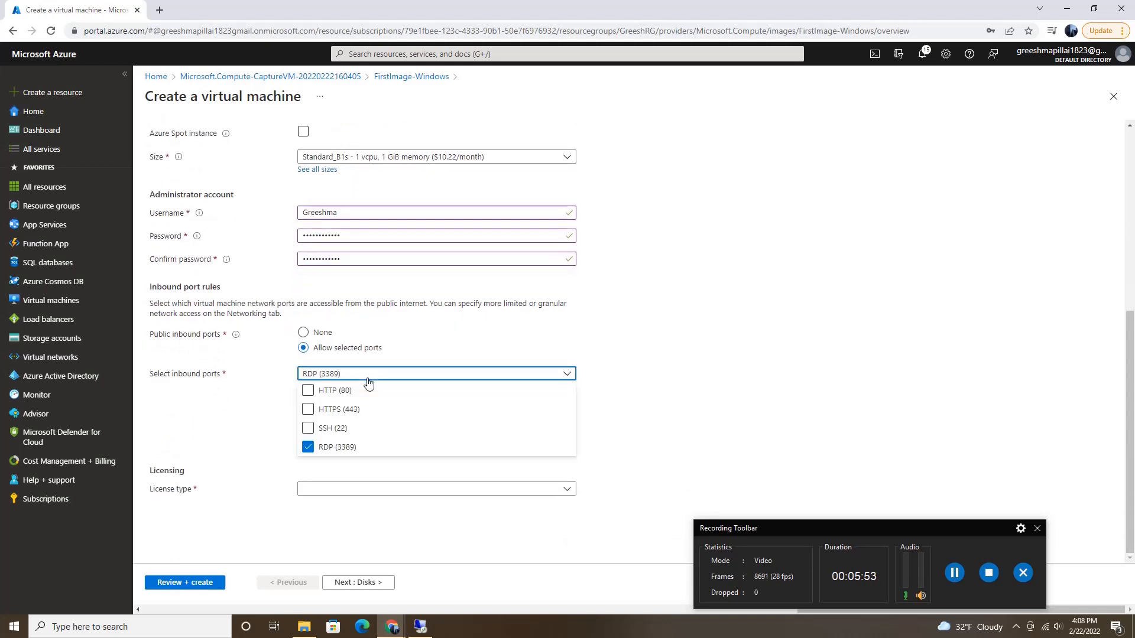
left_click(317, 393)
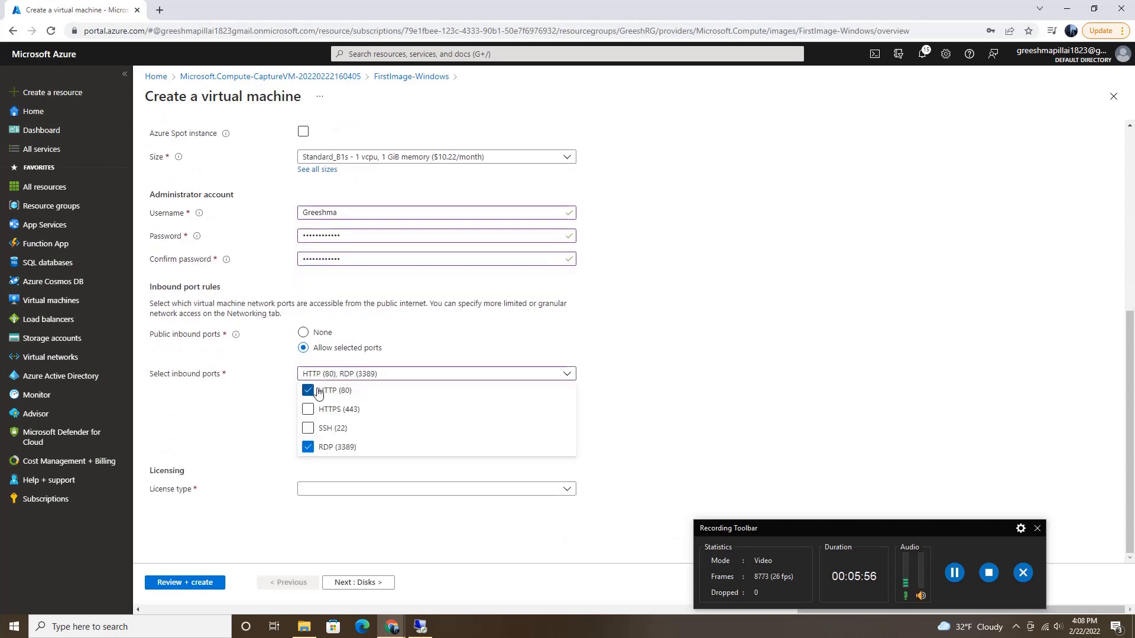
left_click(334, 492)
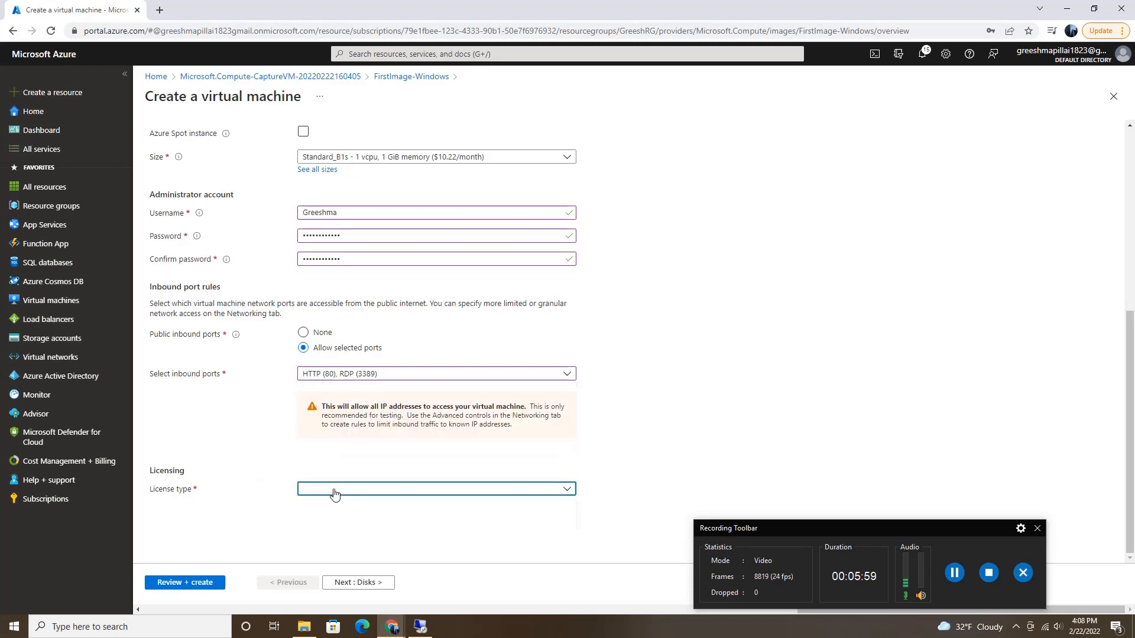
left_click(332, 507)
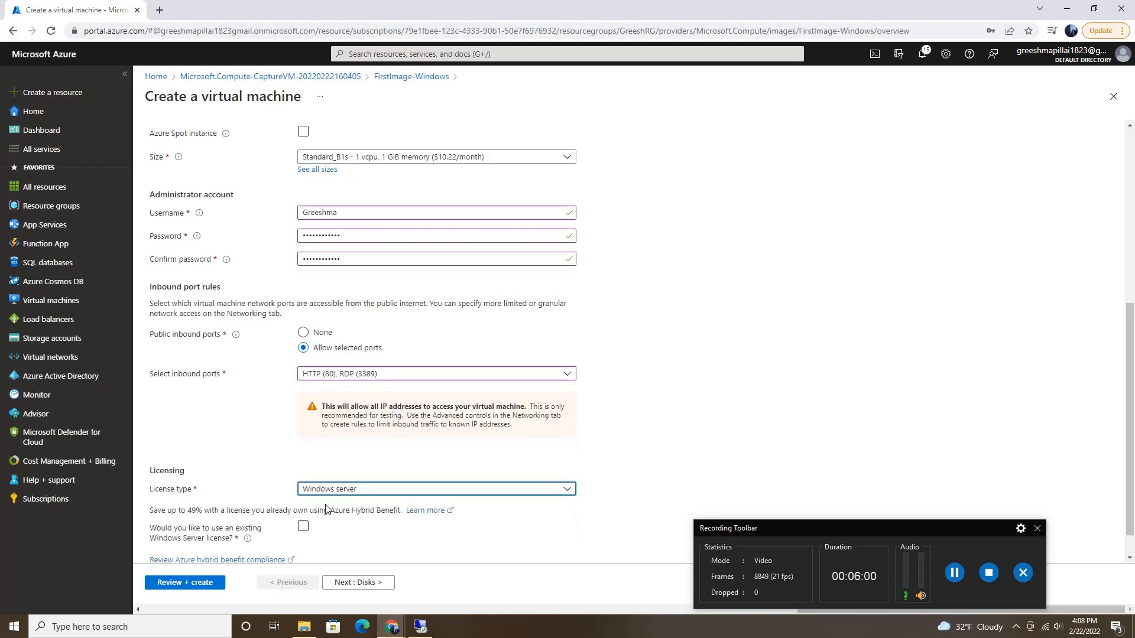
left_click(303, 527)
scroll(197, 528, "down", 1)
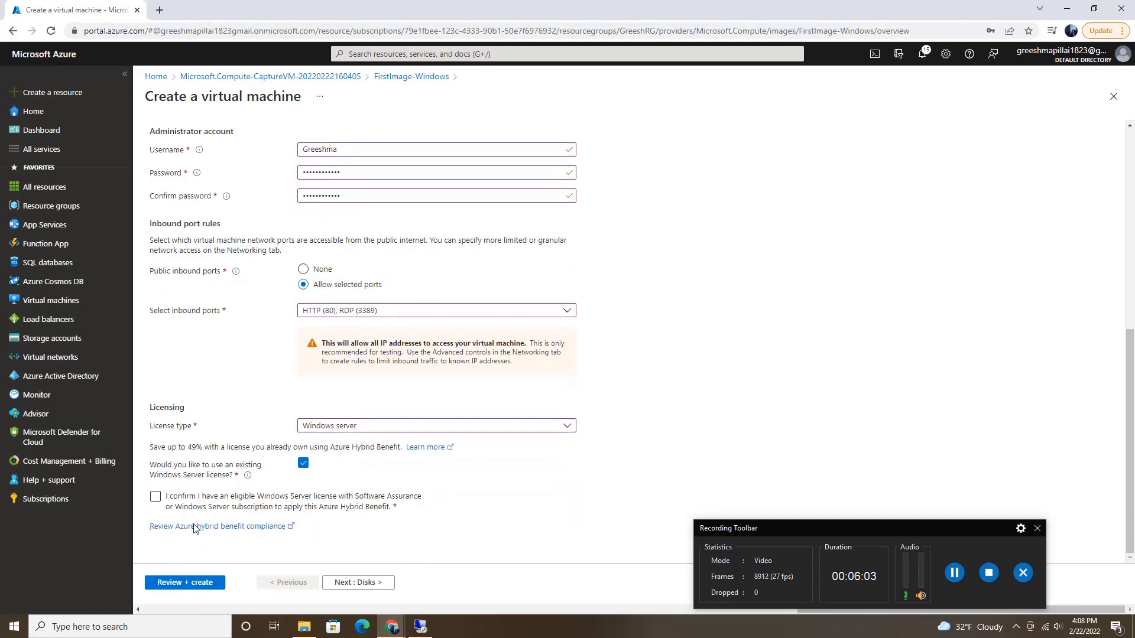
left_click(153, 512)
left_click(153, 512)
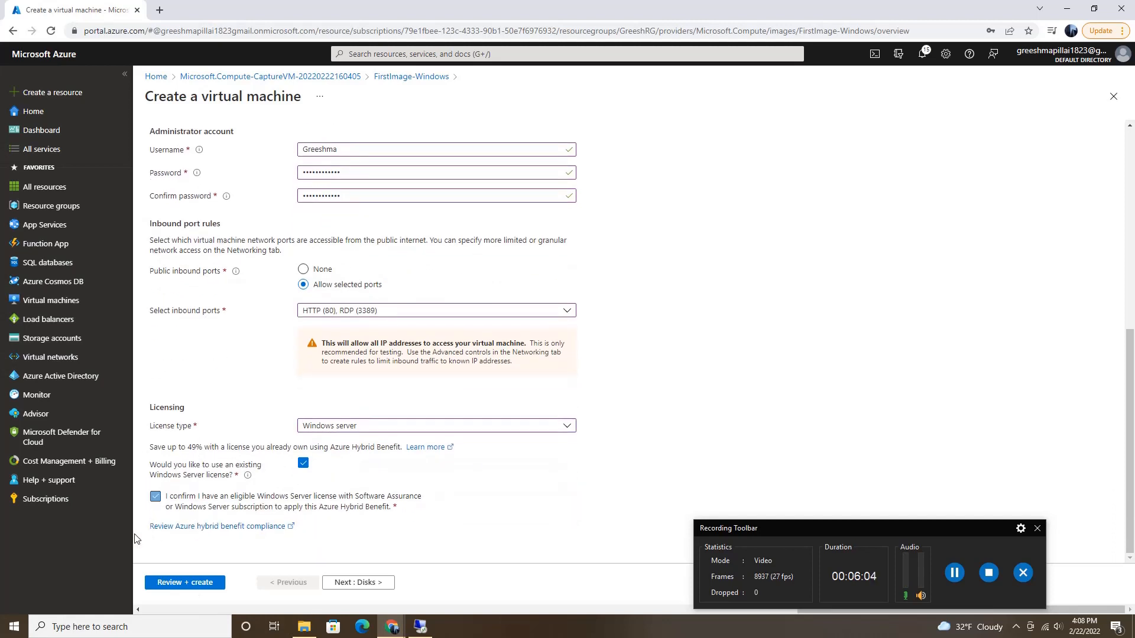
left_click(190, 585)
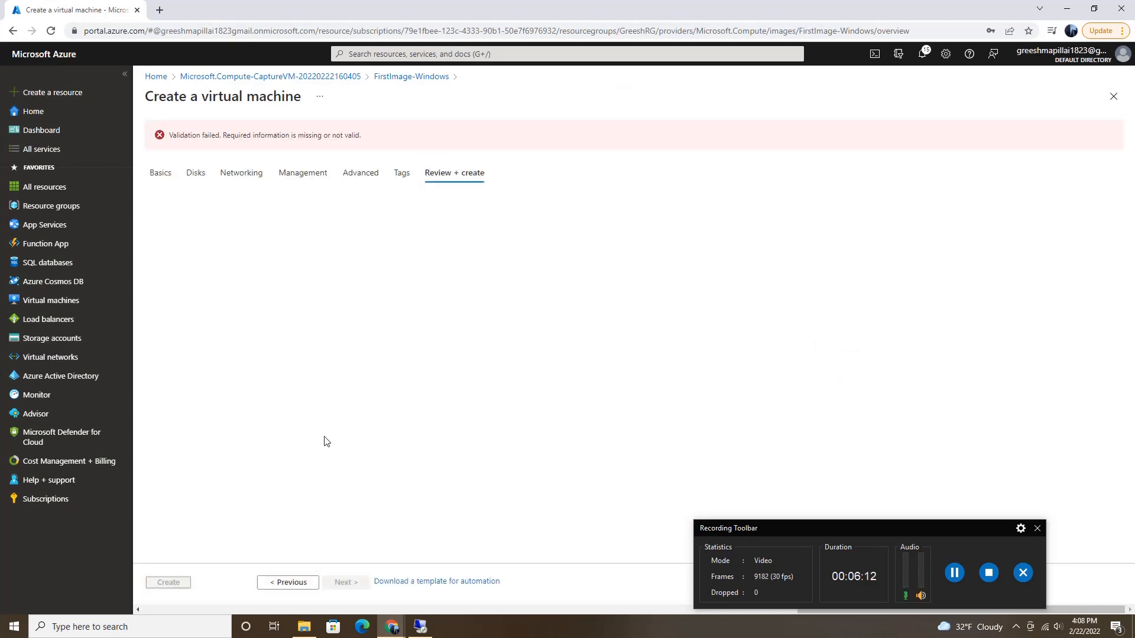
Step: Step back from the failed review to the Basics tab and check its fields
left_click(297, 583)
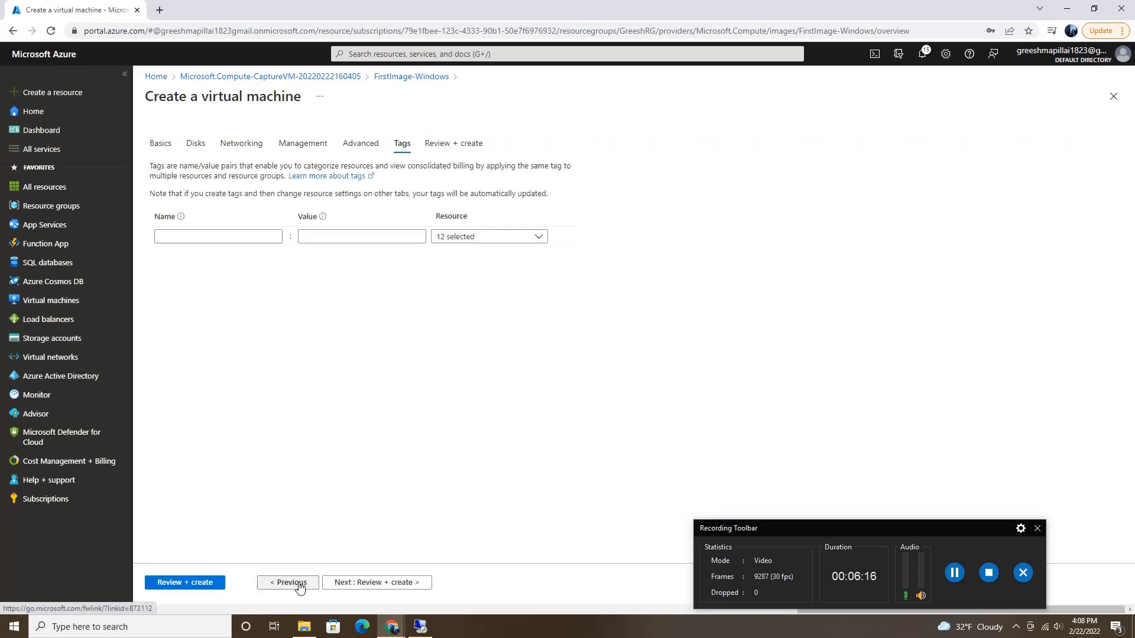
left_click(298, 583)
left_click(299, 583)
left_click(299, 583)
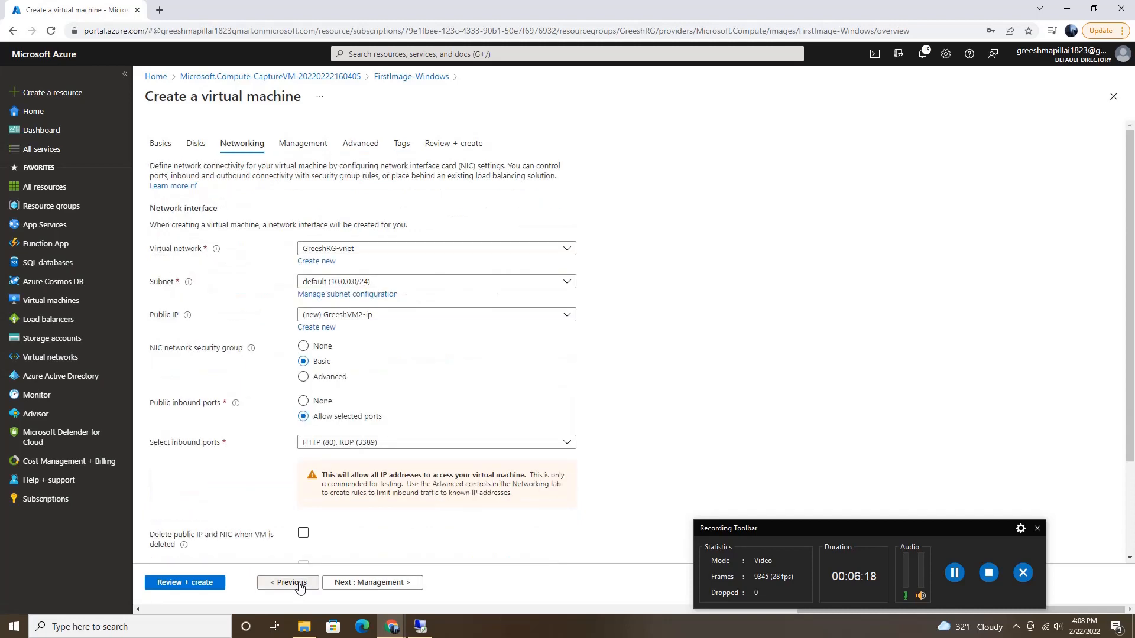
left_click(299, 583)
left_click(299, 583)
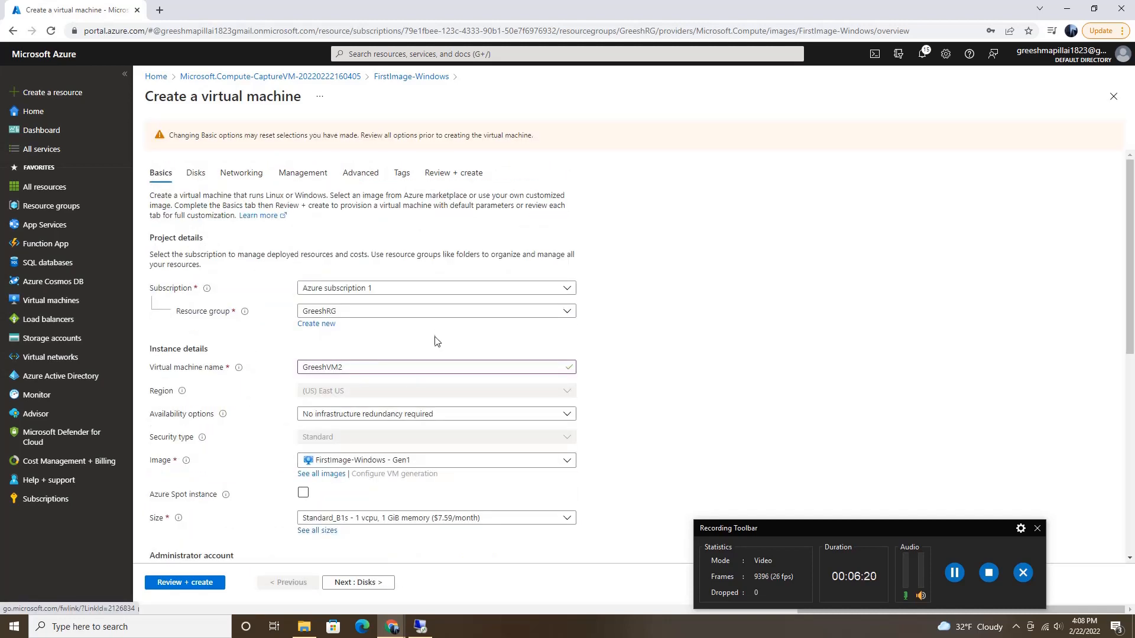
scroll(437, 341, "down", 3)
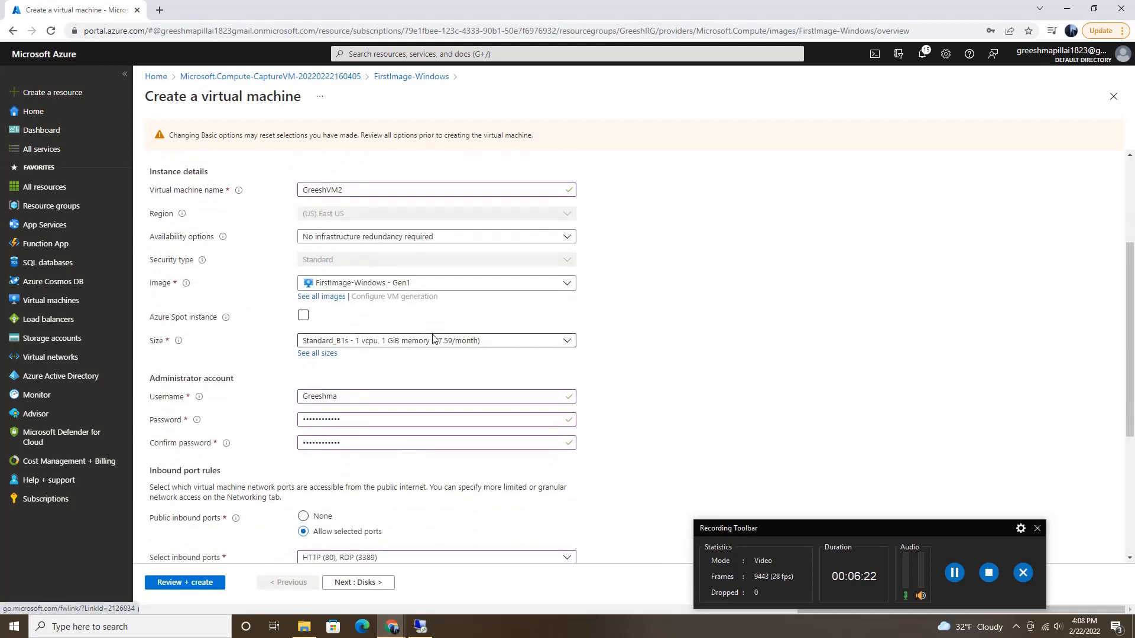
scroll(434, 338, "down", 4)
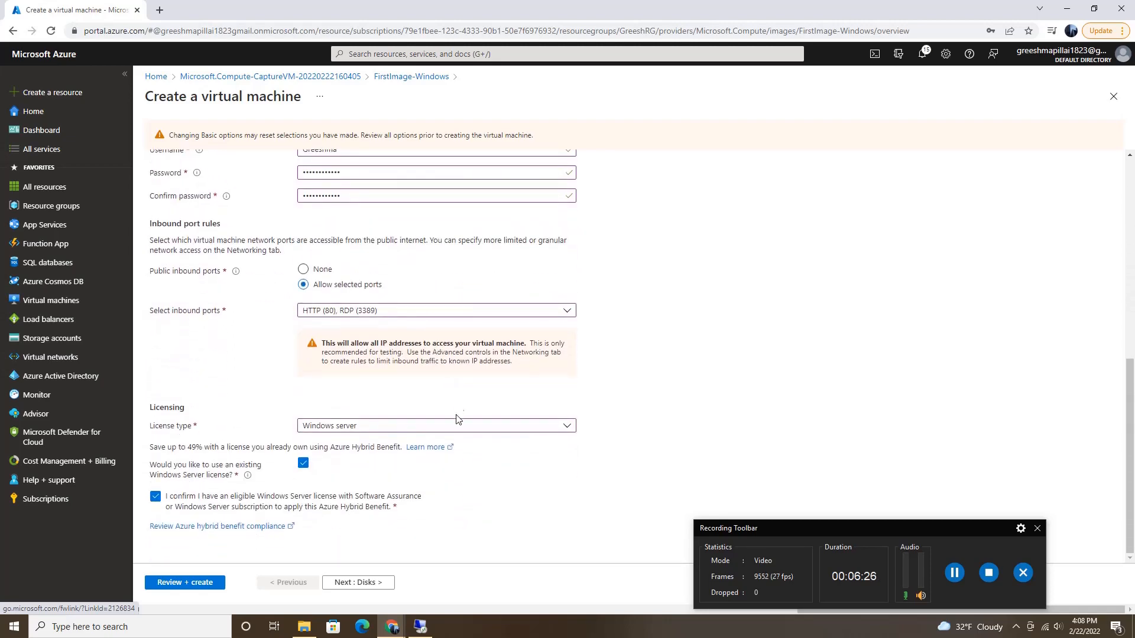
Step: Advance through the remaining tabs to Review + create until GreeshVM2 shows Validation passed
left_click(379, 583)
left_click(377, 584)
left_click(376, 586)
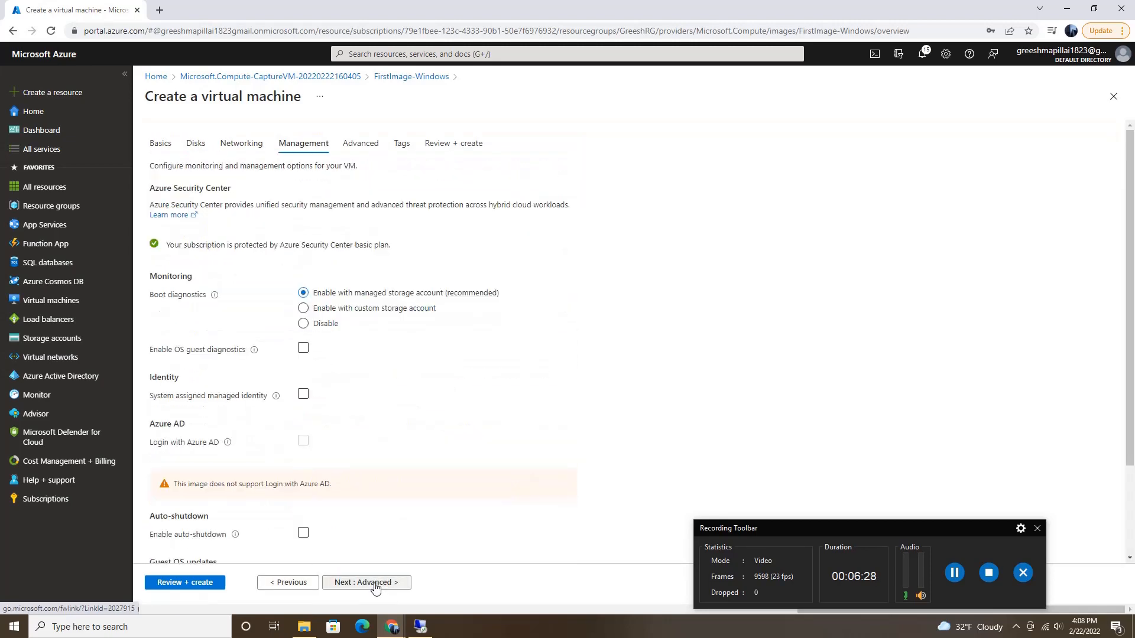
left_click(375, 587)
left_click(374, 588)
left_click(374, 585)
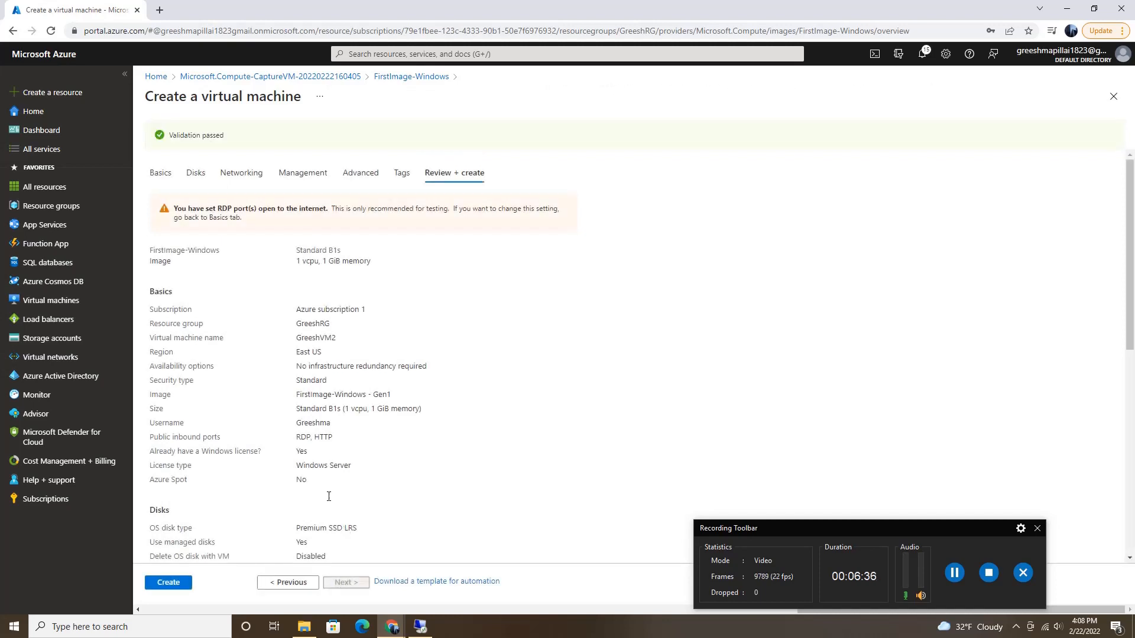
Step: Create GreeshVM2, submitting its deployment to resource group GreeshRG
left_click(185, 582)
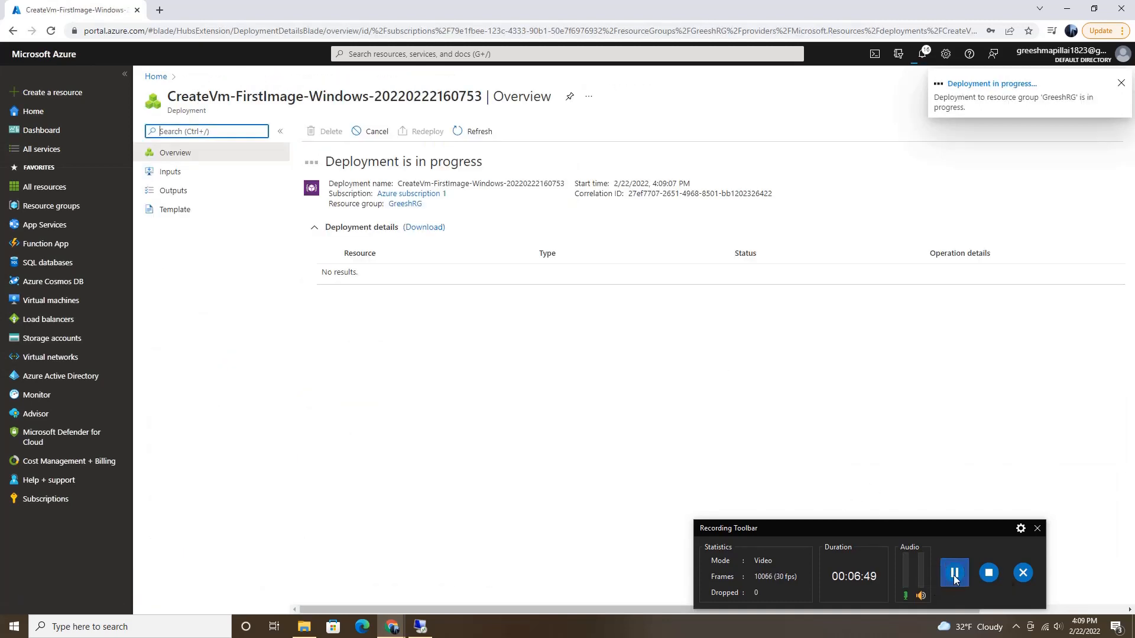
Step: Wait until the CreateVm-FirstImage-Windows deployment to GreeshRG reports complete
left_click(955, 573)
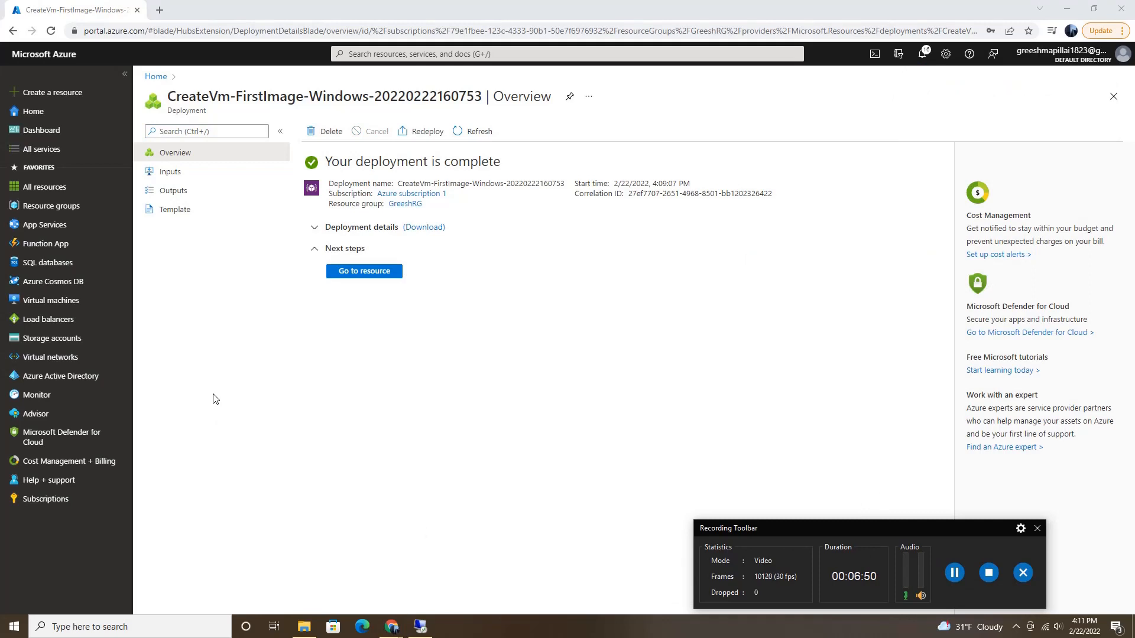